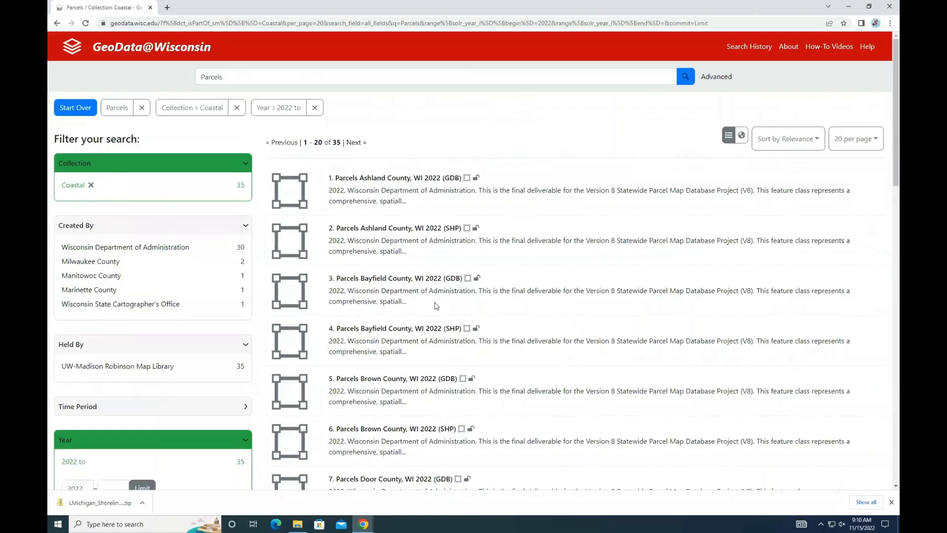
# - Open the Parcels Kenosha County, WI 2022 (SHP) record from the search results and download its shapefile
pyautogui.scroll(-3, 436, 304)
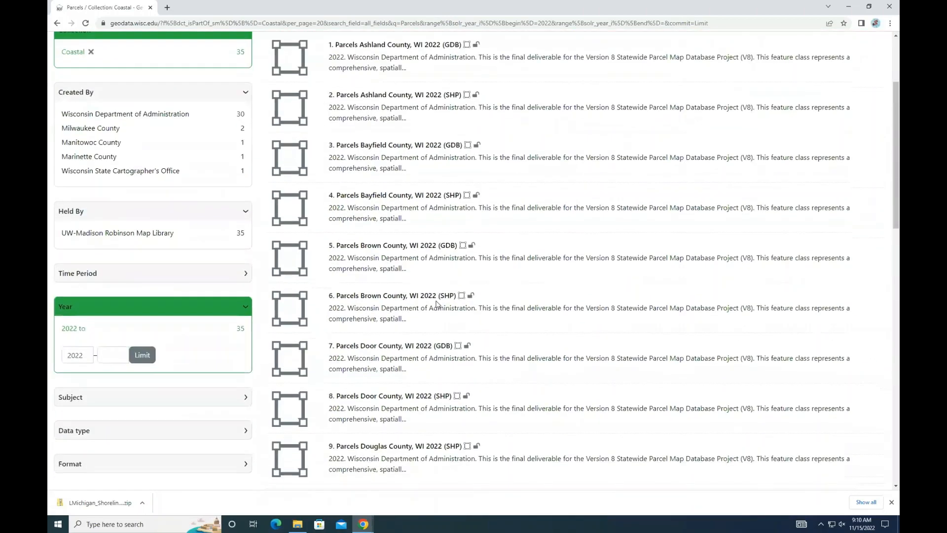
pyautogui.scroll(-6, 436, 304)
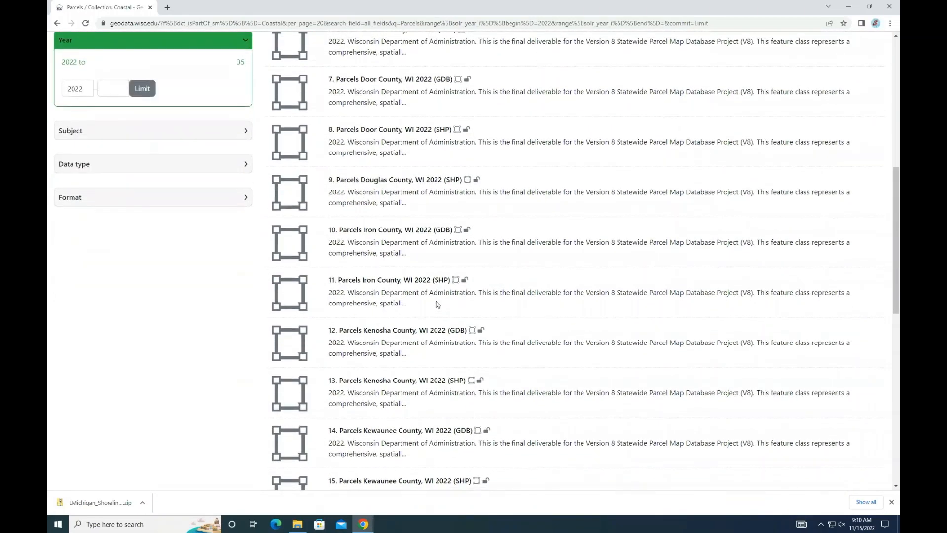
pyautogui.click(433, 380)
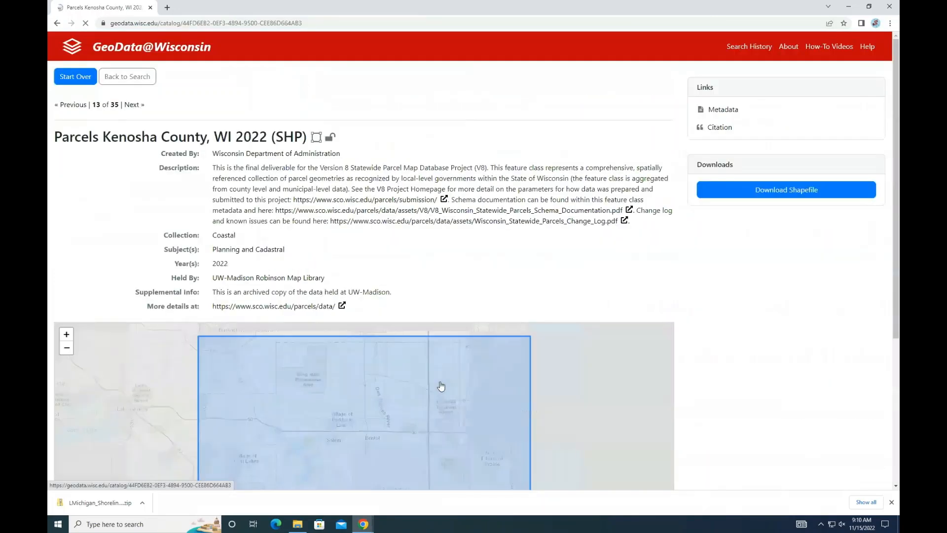
pyautogui.click(750, 189)
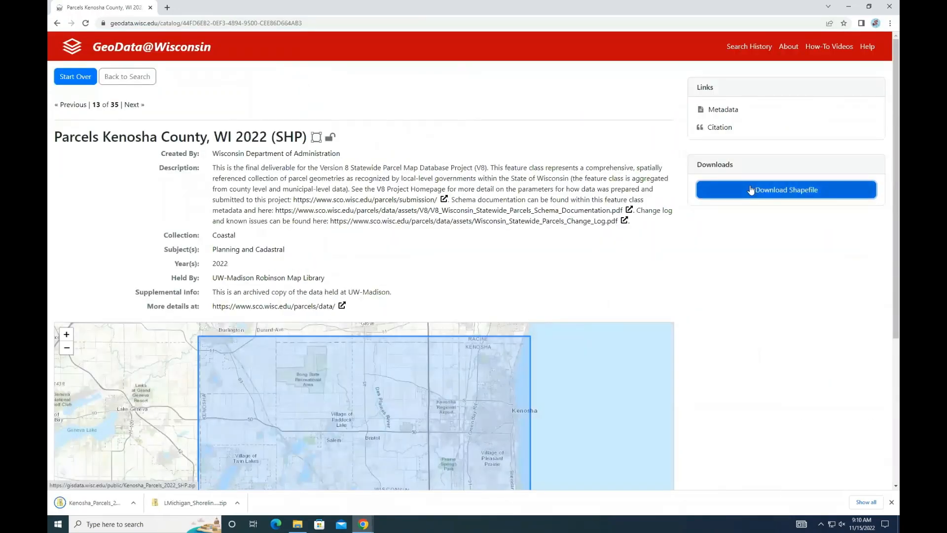
# - Cut the Kenosha_Parcels_2022_SHP and LMichigan_Shoreline_2018 archives from the Downloads folder
pyautogui.click(246, 503)
pyautogui.click(284, 472)
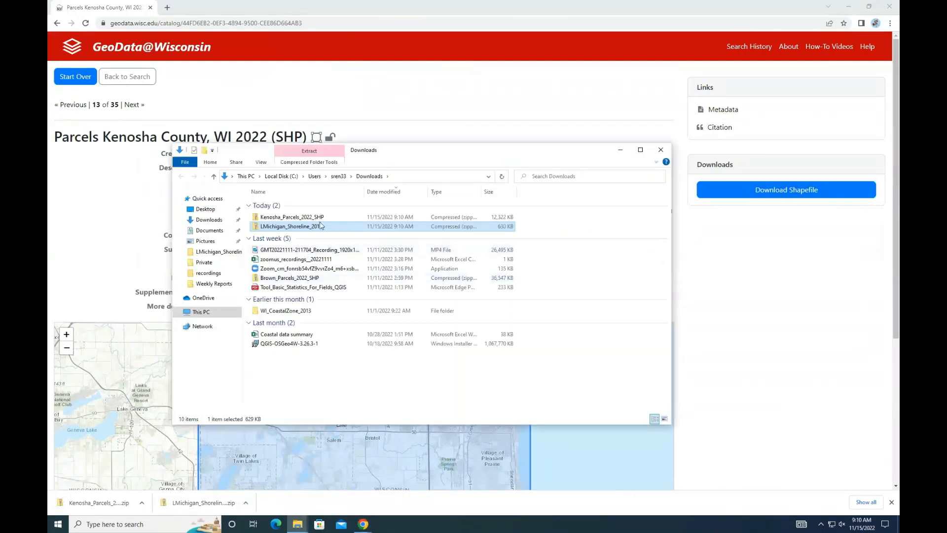
pyautogui.keyDown('ctrl'); pyautogui.click(331, 218); pyautogui.keyUp('ctrl')
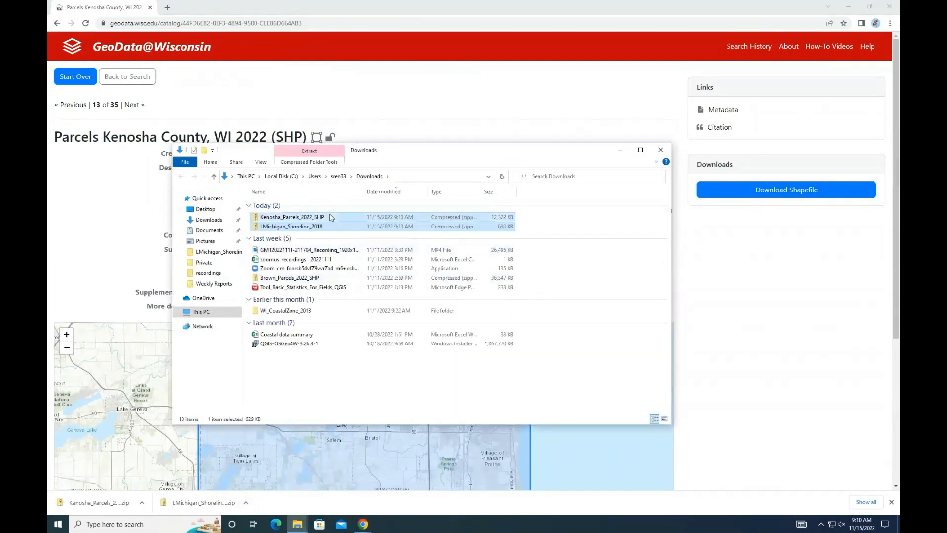
pyautogui.rightClick(330, 217)
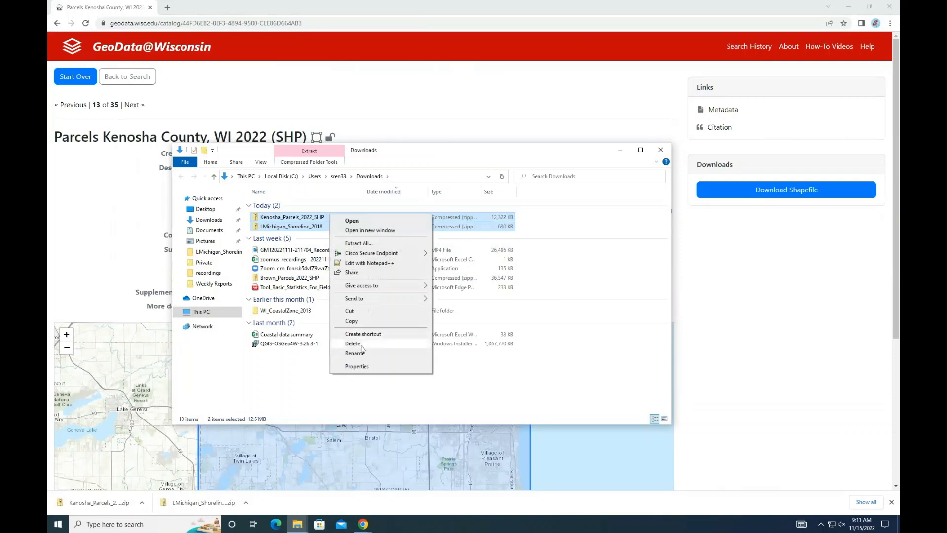
pyautogui.click(369, 312)
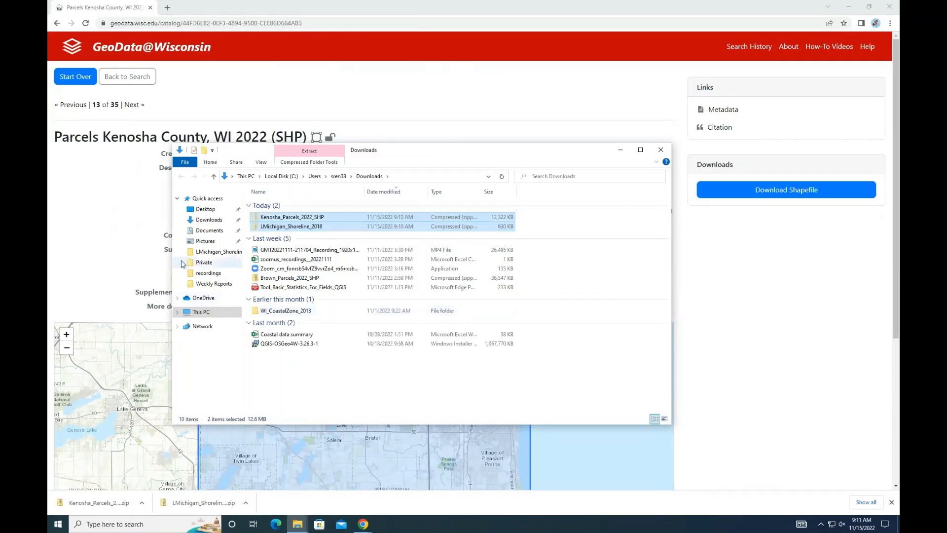
# - Create a folder named Coastal_Analysis_Data in the Private folder and paste both cut archives into it
pyautogui.click(195, 265)
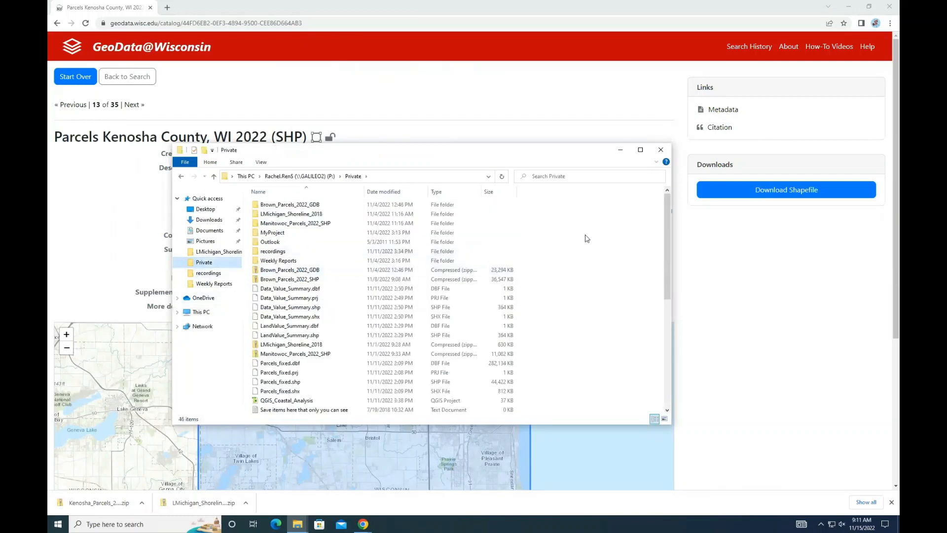
pyautogui.rightClick(586, 238)
pyautogui.moveTo(594, 319)
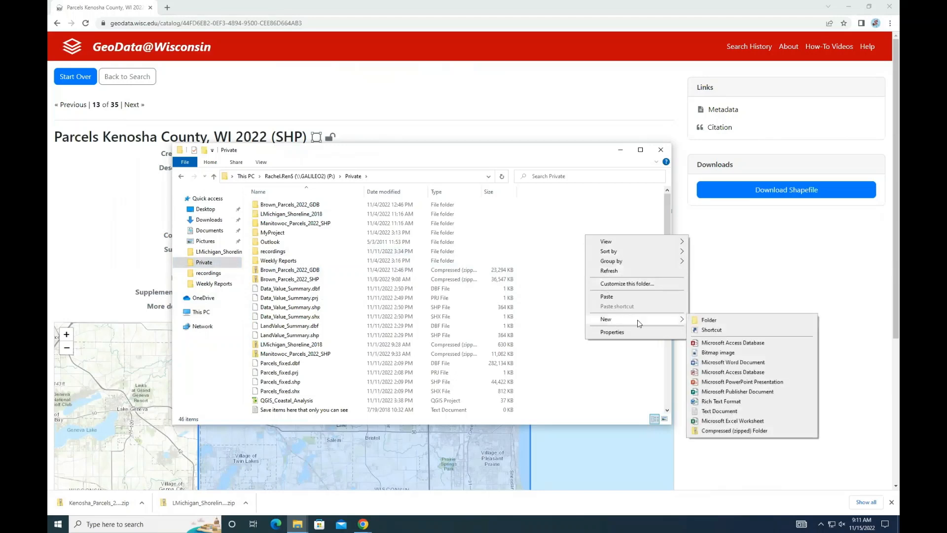
pyautogui.click(705, 320)
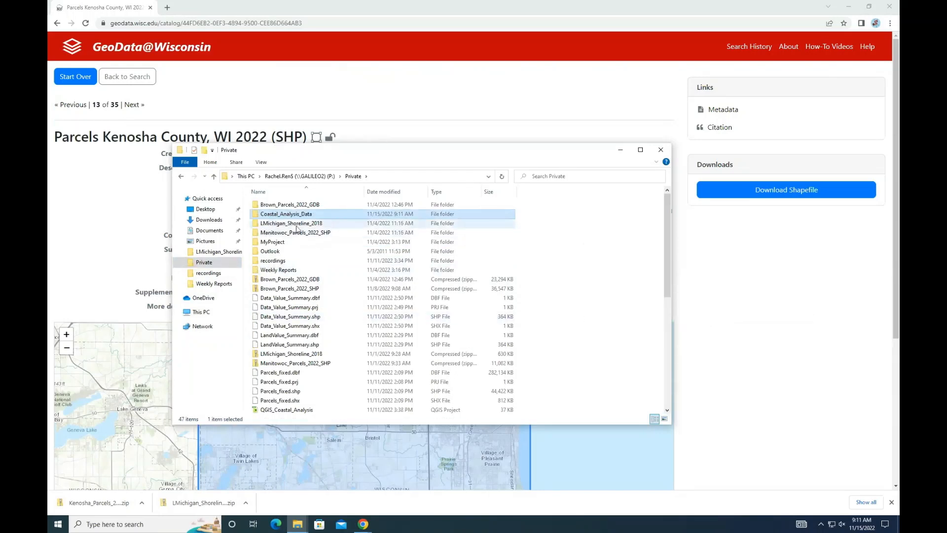
pyautogui.doubleClick(298, 215)
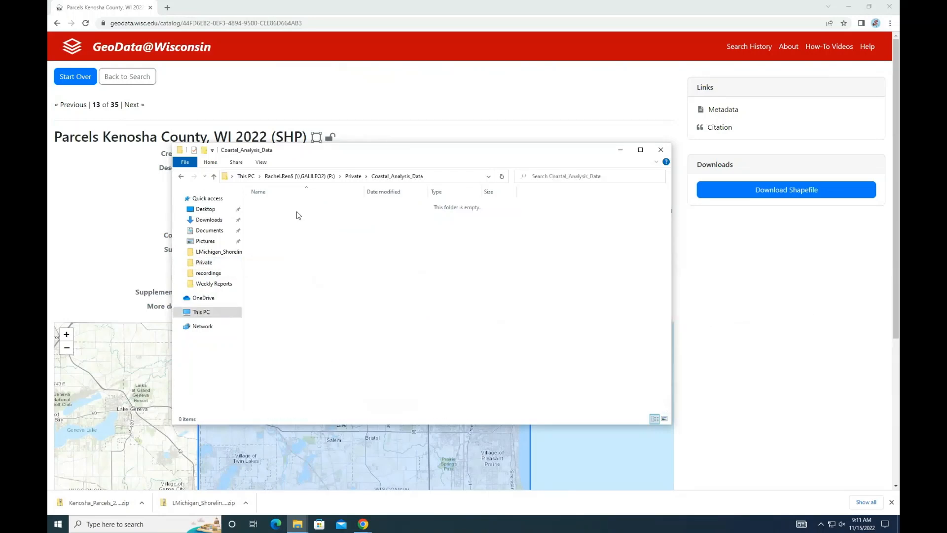
pyautogui.hotkey('ctrl', 'v')
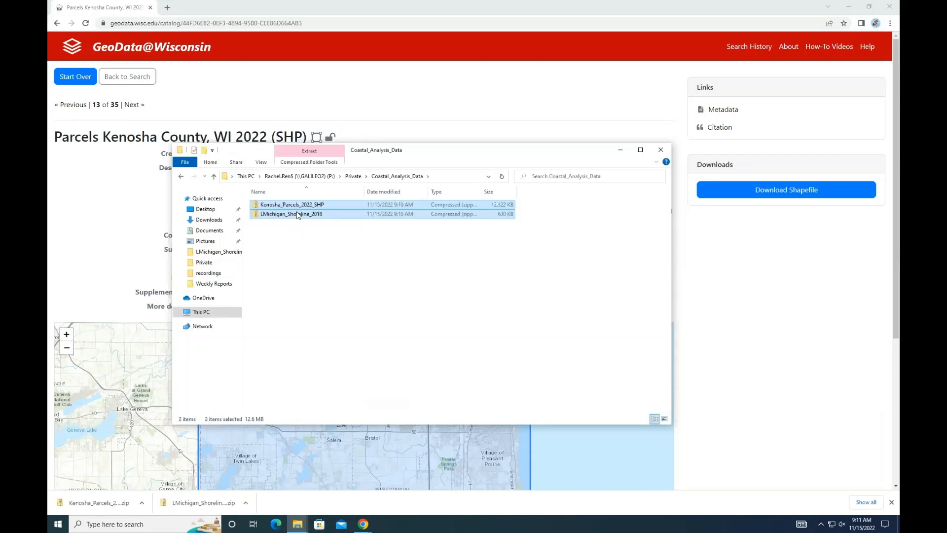
pyautogui.click(317, 255)
# - Extract the Kenosha_Parcels_2022_SHP archive into its own subfolder of Coastal_Analysis_Data and close the extracted folder's window
pyautogui.click(321, 206)
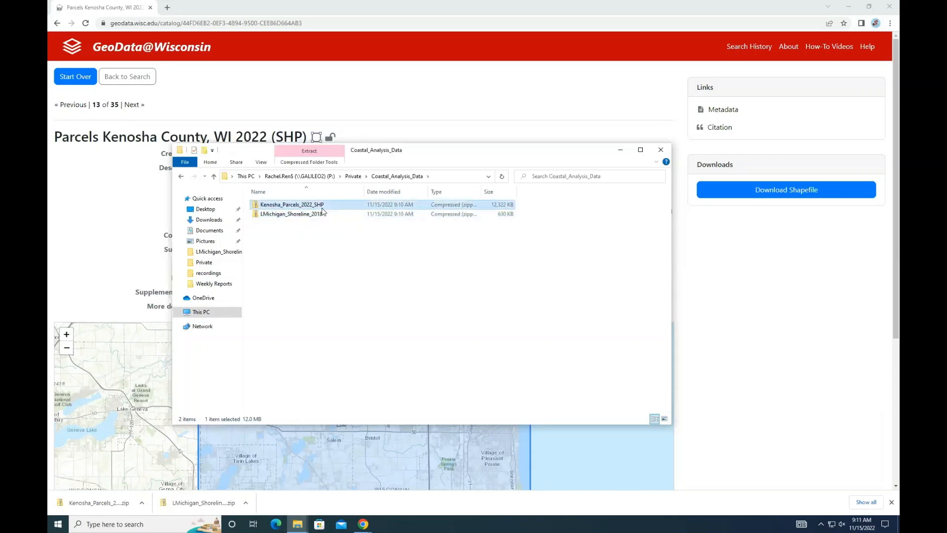
pyautogui.rightClick(322, 207)
pyautogui.click(358, 248)
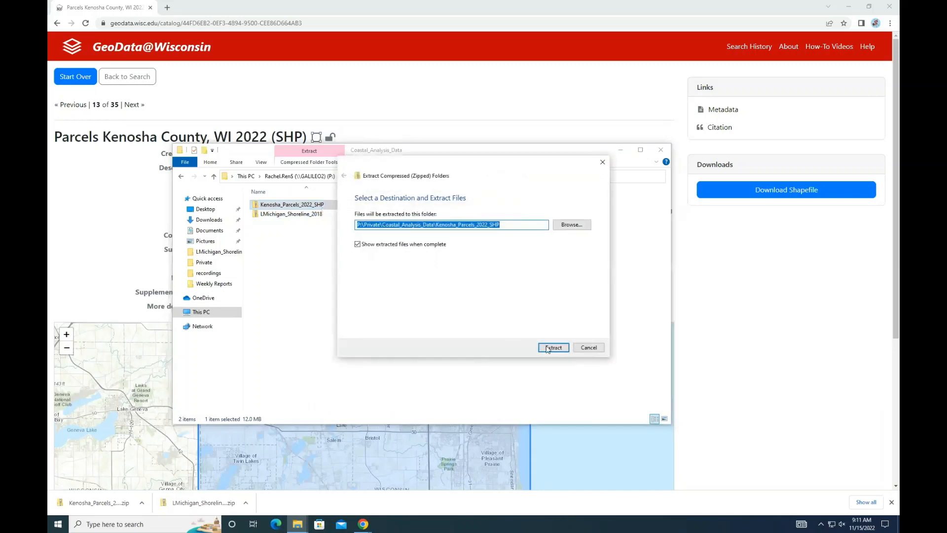
pyautogui.click(551, 346)
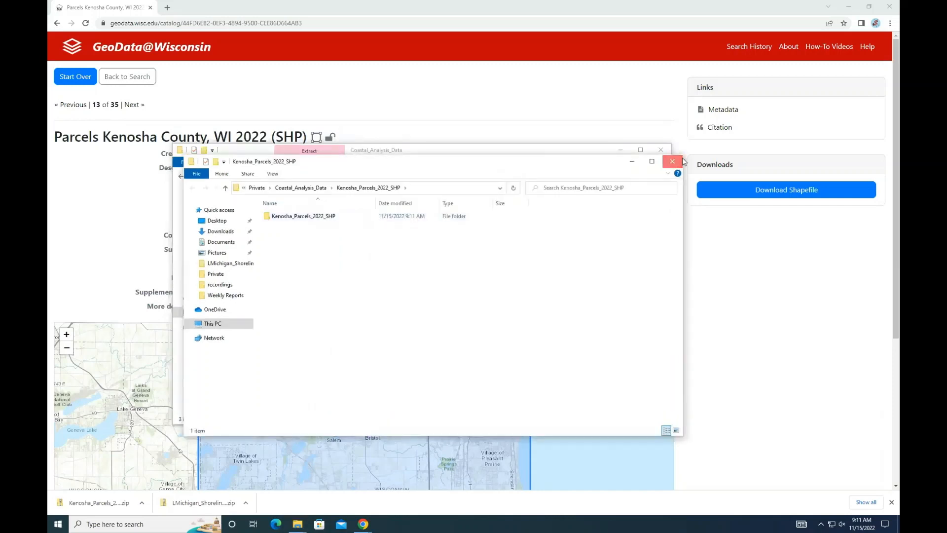
pyautogui.click(679, 163)
# - Extract the LMichigan_Shoreline_2018 archive into its own subfolder of Coastal_Analysis_Data and close the file windows
pyautogui.click(289, 225)
pyautogui.rightClick(289, 225)
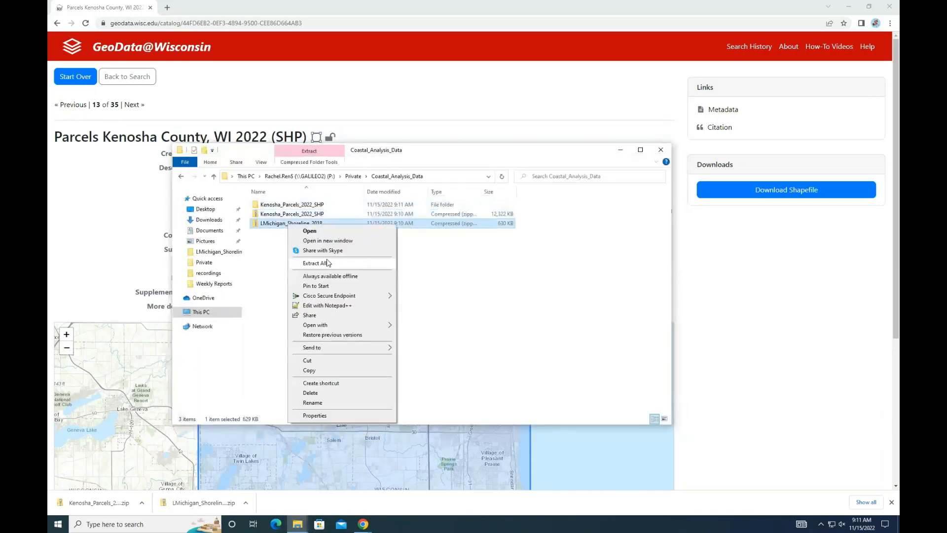
pyautogui.click(355, 257)
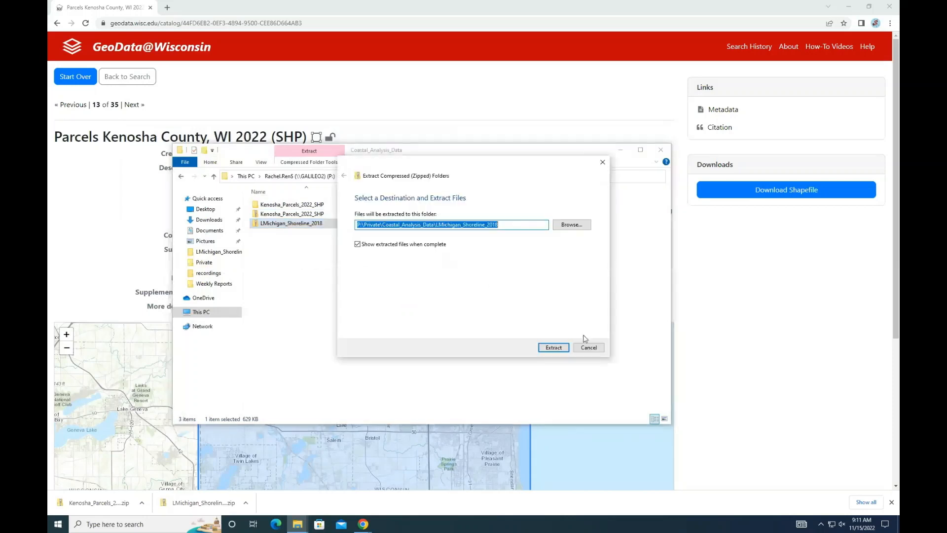
pyautogui.click(553, 348)
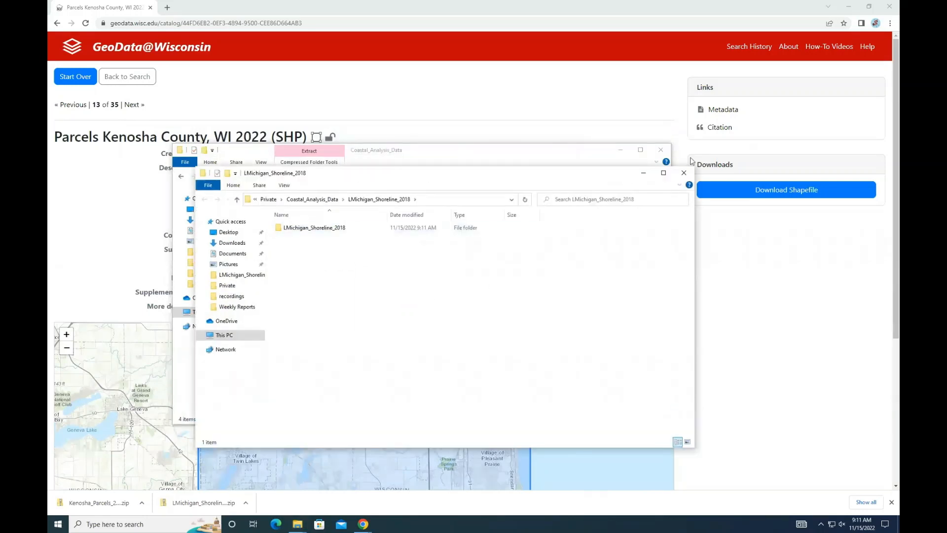
pyautogui.click(684, 173)
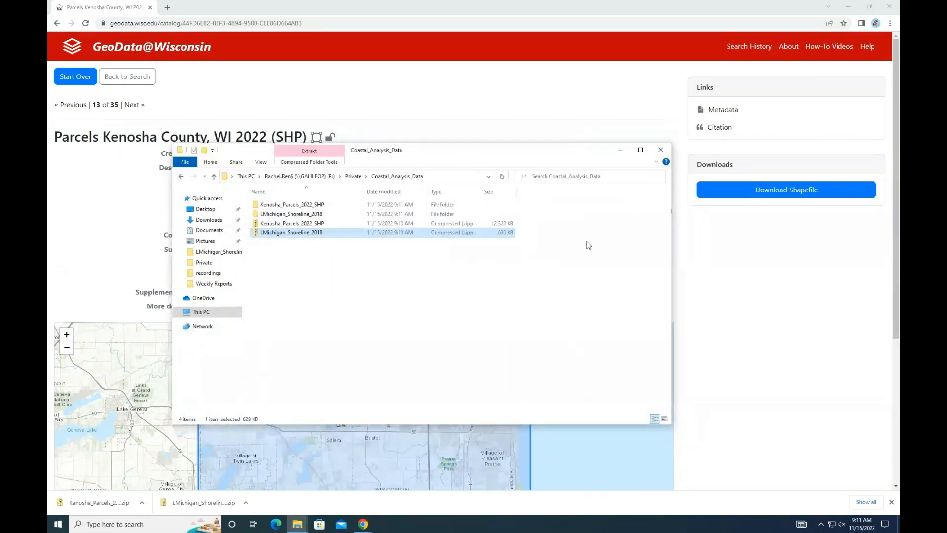
pyautogui.click(661, 149)
# - Launch ArcGIS Pro and maximize its start window
pyautogui.click(125, 525)
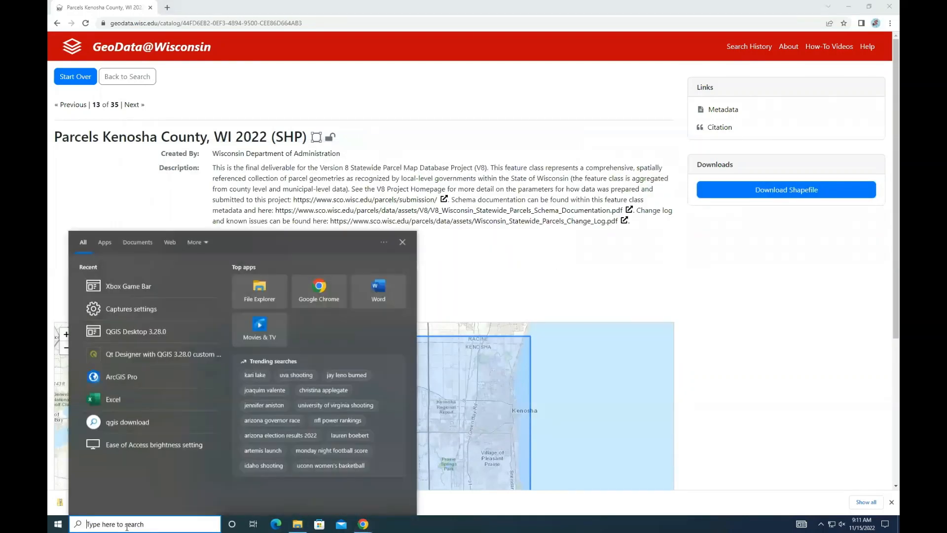
pyautogui.click(130, 374)
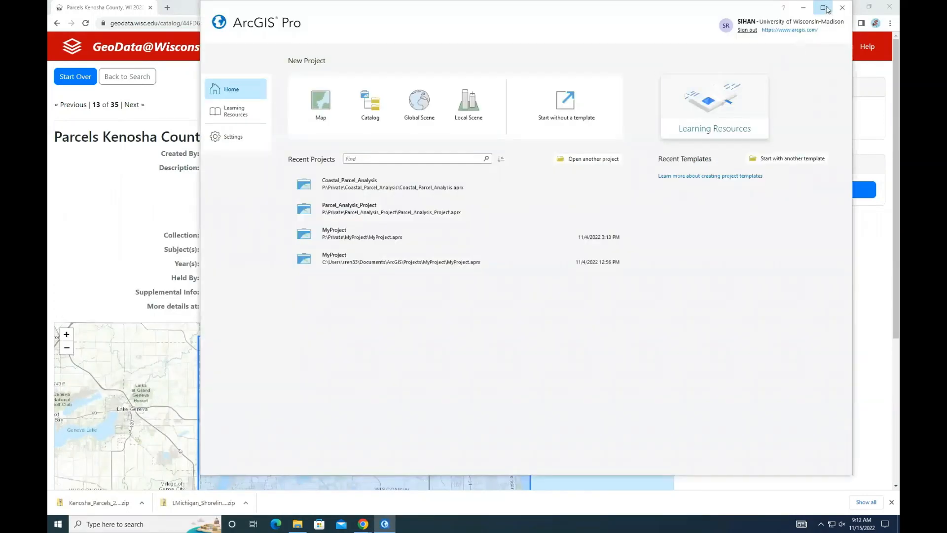
pyautogui.click(826, 10)
# - Create a new project from the Catalog template named Coastal_Analysis_Project, stored in P:\Private
pyautogui.click(224, 108)
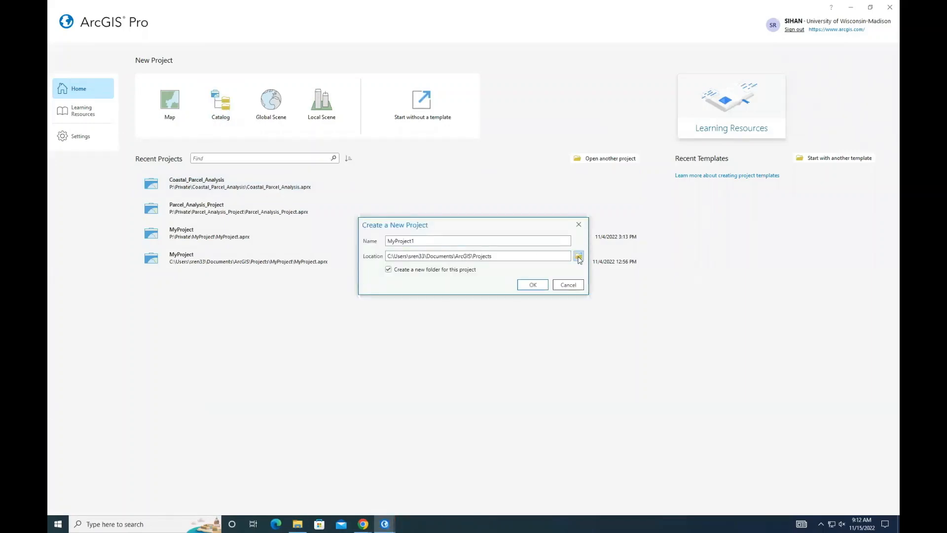
pyautogui.click(578, 256)
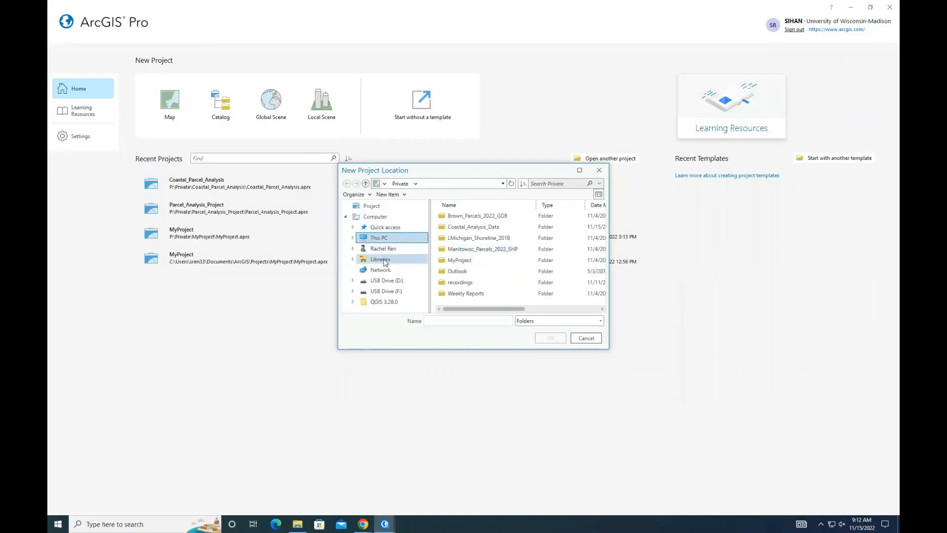
pyautogui.click(385, 238)
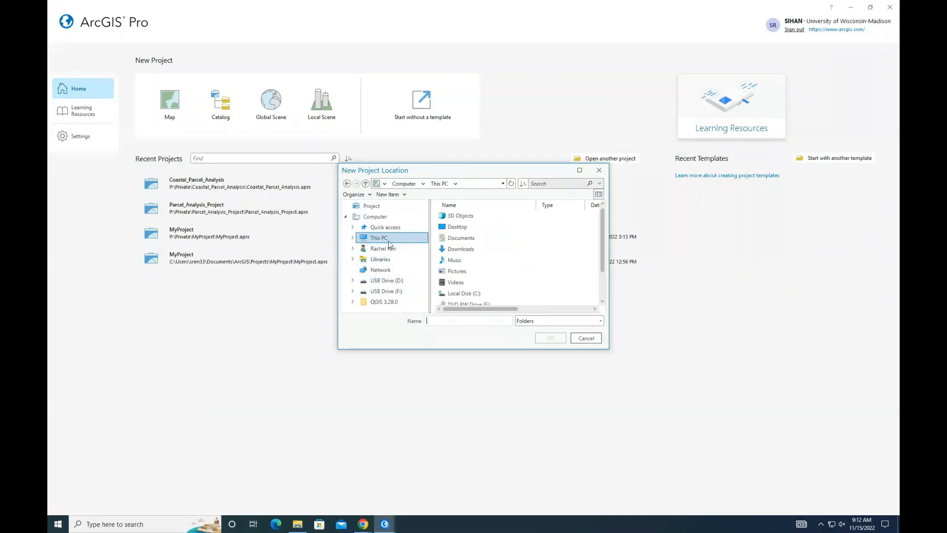
pyautogui.doubleClick(481, 293)
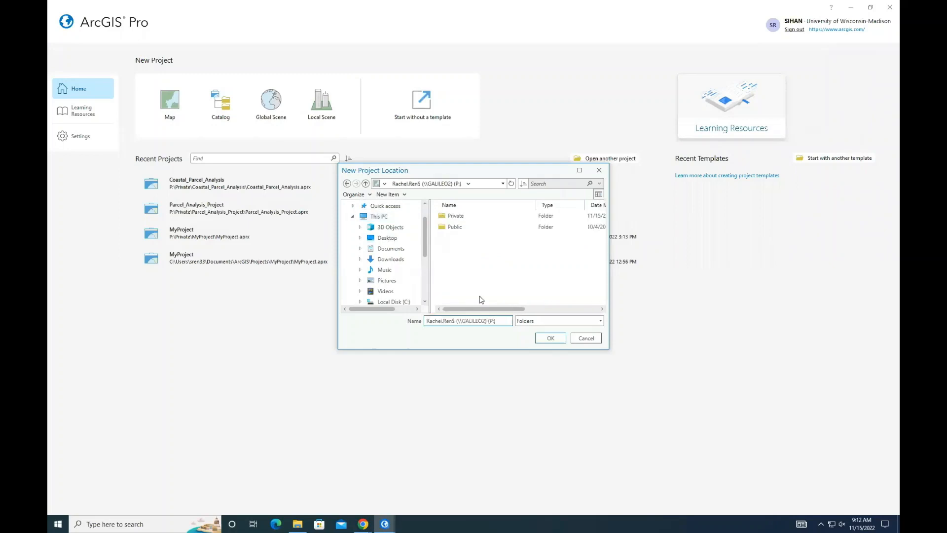
pyautogui.doubleClick(471, 219)
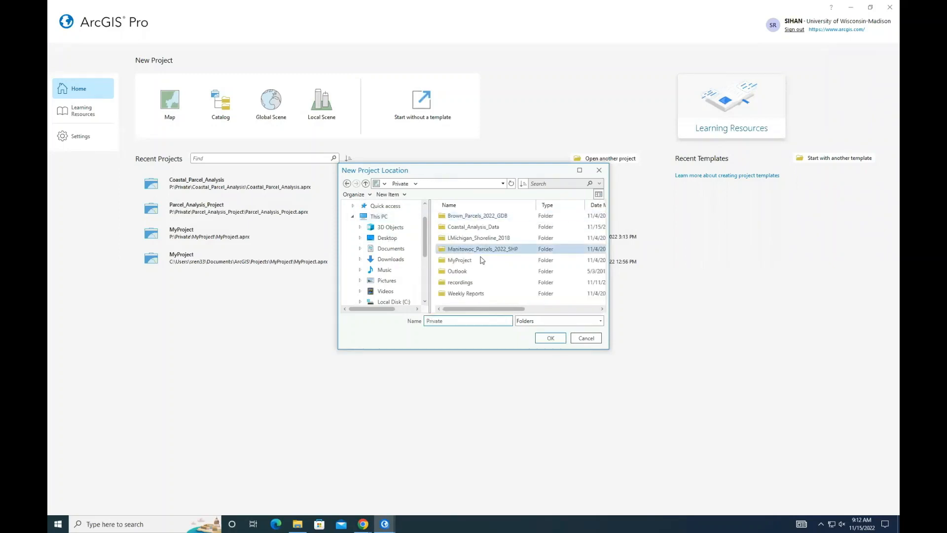
pyautogui.click(550, 338)
pyautogui.write('Coastal_Analysis_Project')
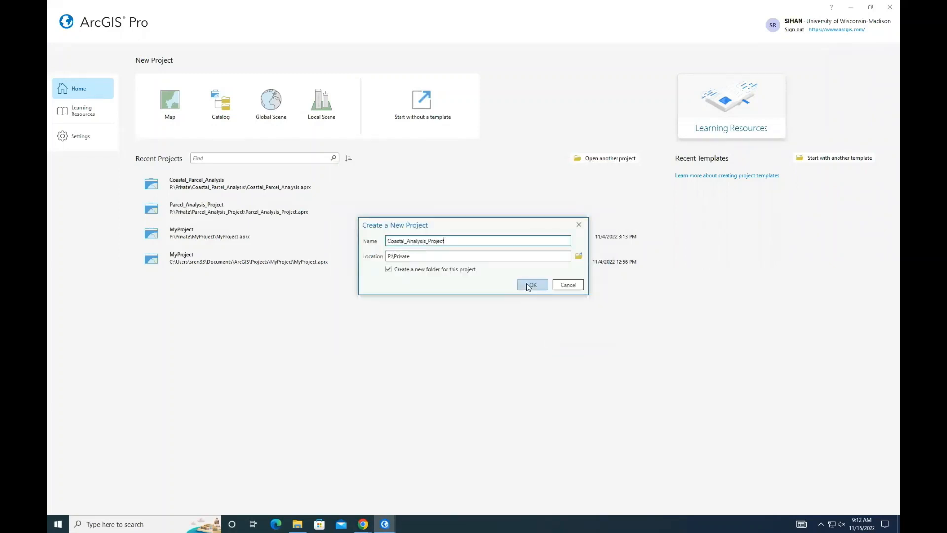
pyautogui.click(527, 283)
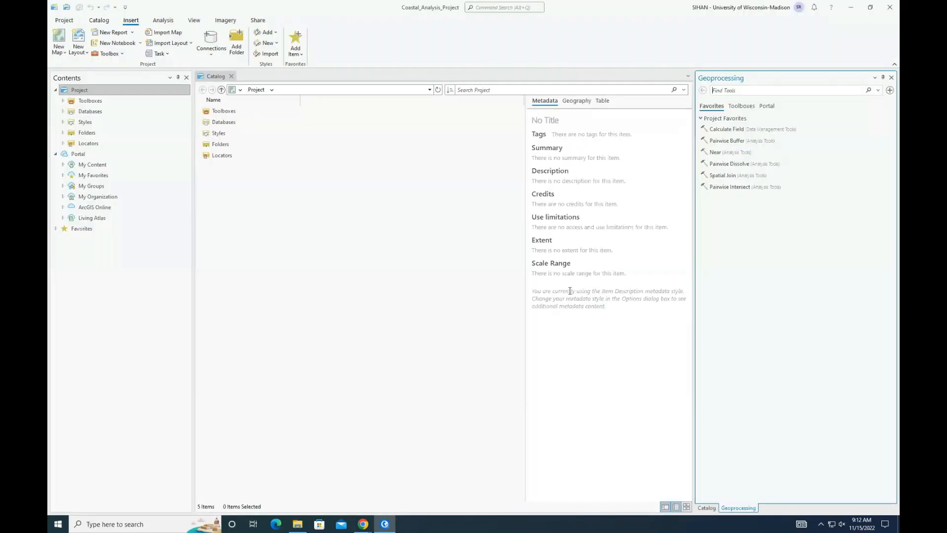
# - Add a folder connection to Coastal_Analysis_Data in the Private folder
pyautogui.click(236, 41)
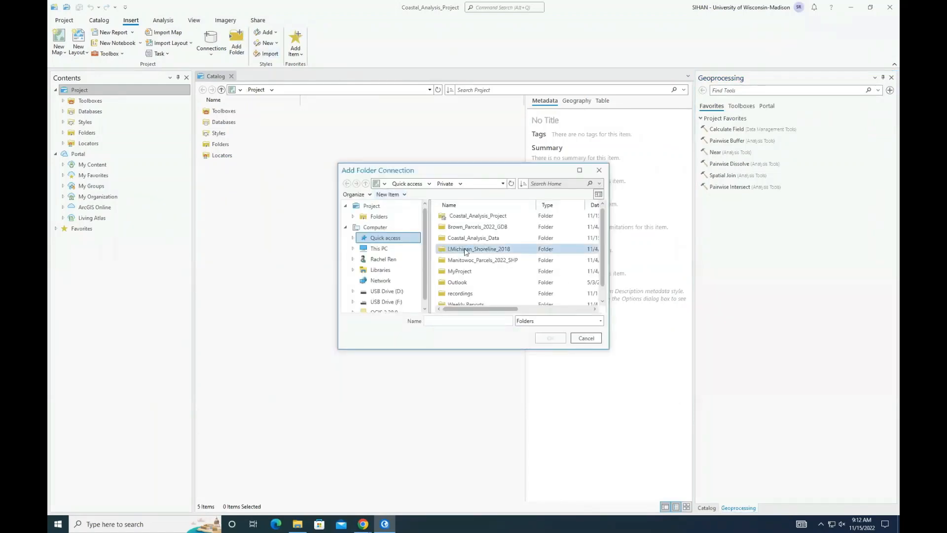
pyautogui.scroll(-1, 466, 254)
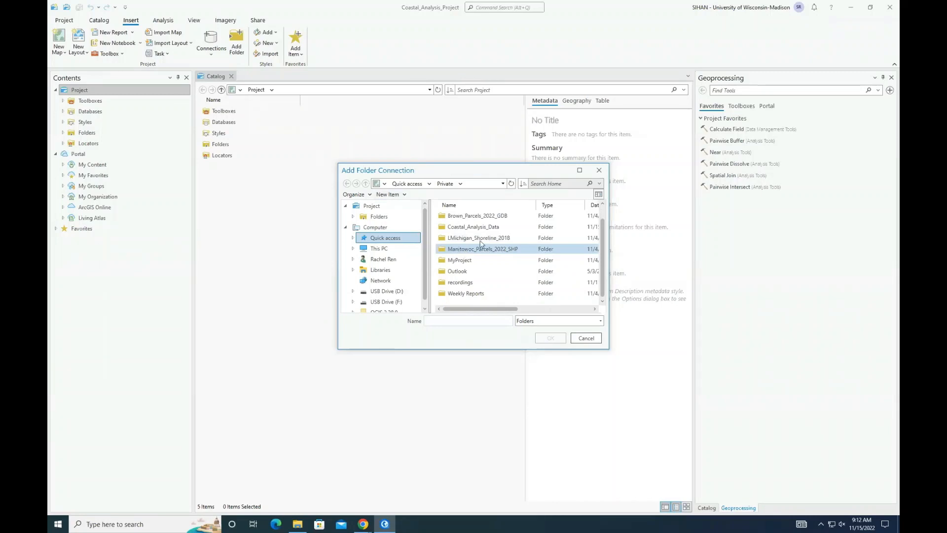
pyautogui.click(493, 227)
pyautogui.click(550, 338)
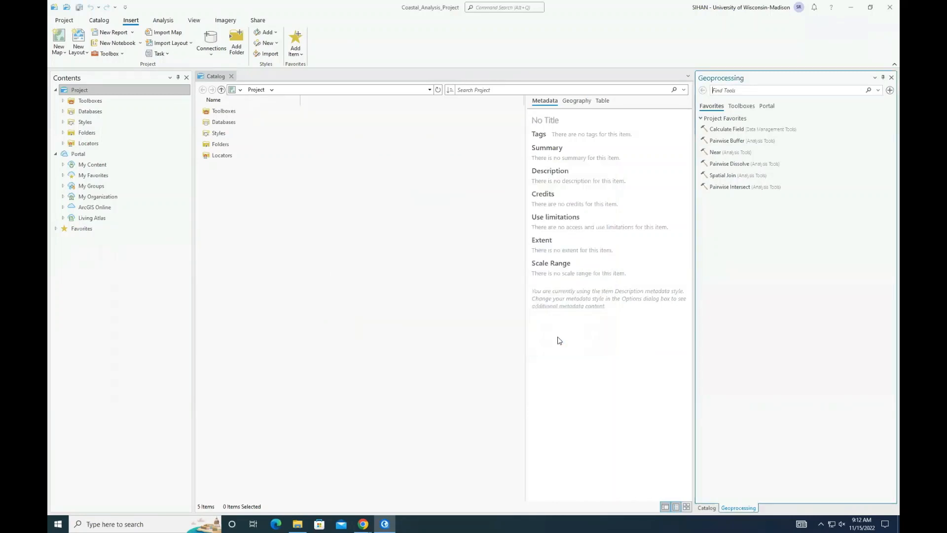
# - Add the Kenosha parcels shapefile from the nested Kenosha_Parcels_2022_SHP folders in Coastal_Analysis_Data to a new map
pyautogui.click(63, 133)
pyautogui.click(117, 155)
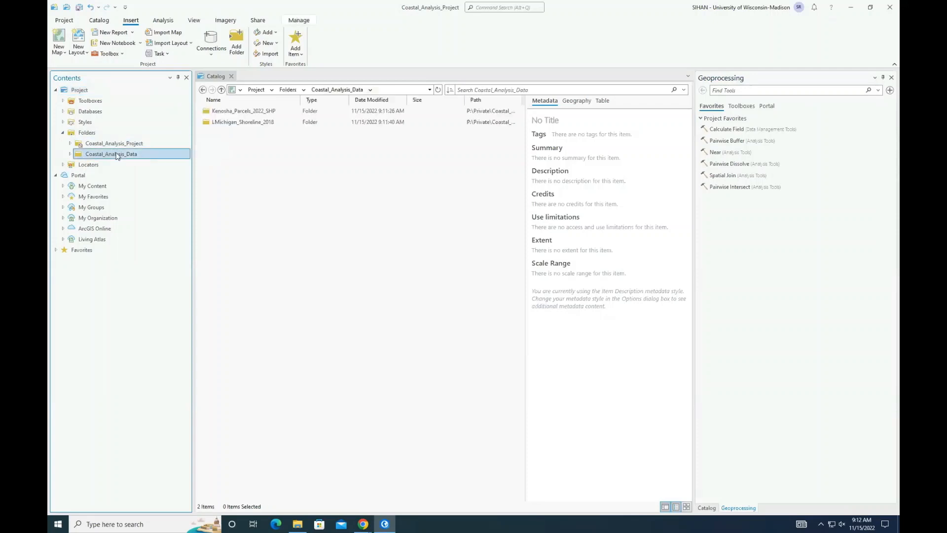
pyautogui.doubleClick(232, 112)
pyautogui.doubleClick(232, 112)
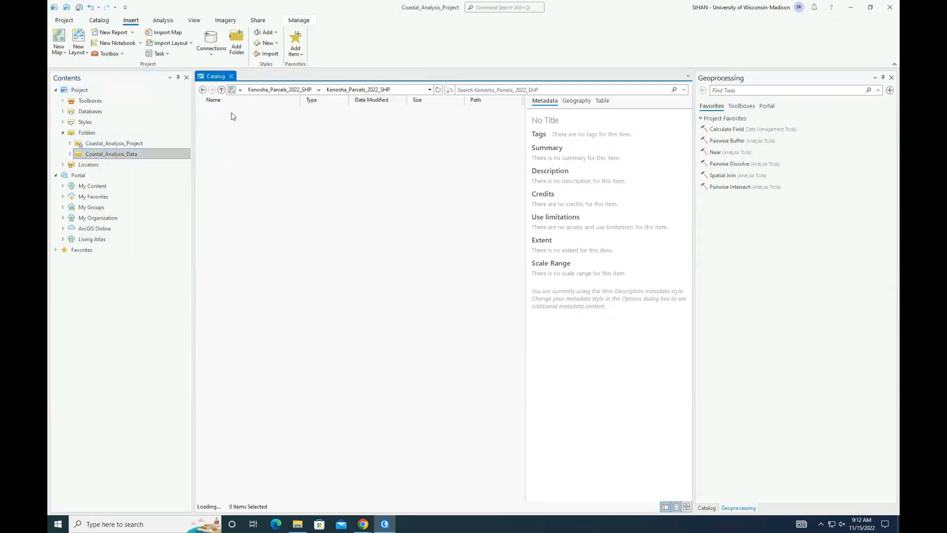
pyautogui.click(232, 111)
pyautogui.rightClick(232, 115)
pyautogui.moveTo(262, 124)
pyautogui.click(380, 121)
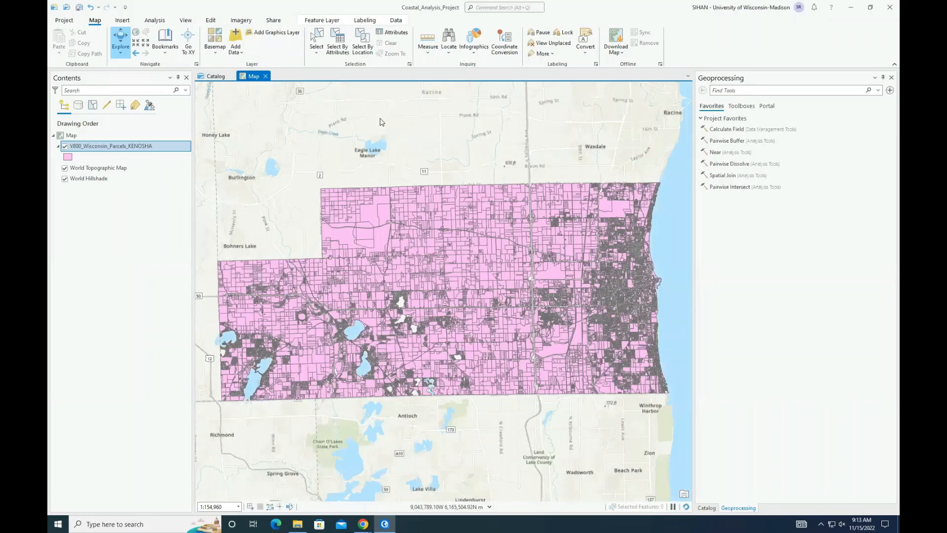
# - Add the LMichigan_Shoreline_2018 shapefile from the nested LMichigan_Shoreline_2018 folders in Coastal_Analysis_Data to the current map
pyautogui.click(216, 77)
pyautogui.click(286, 92)
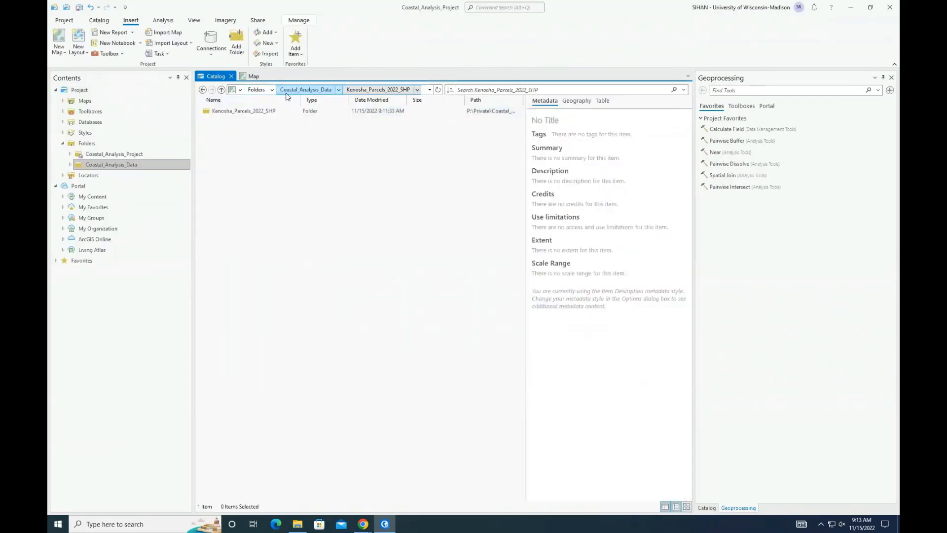
pyautogui.doubleClick(265, 122)
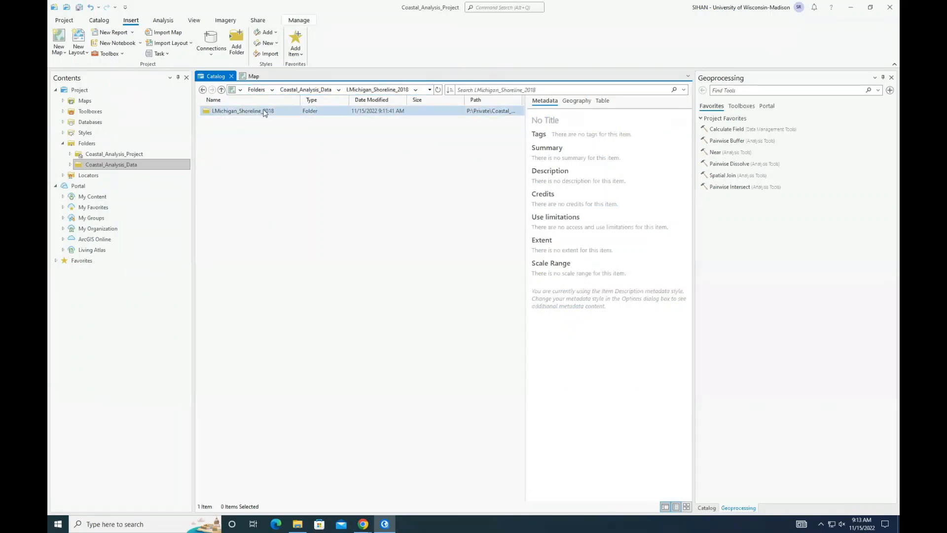
pyautogui.click(265, 111)
pyautogui.rightClick(264, 113)
pyautogui.click(276, 117)
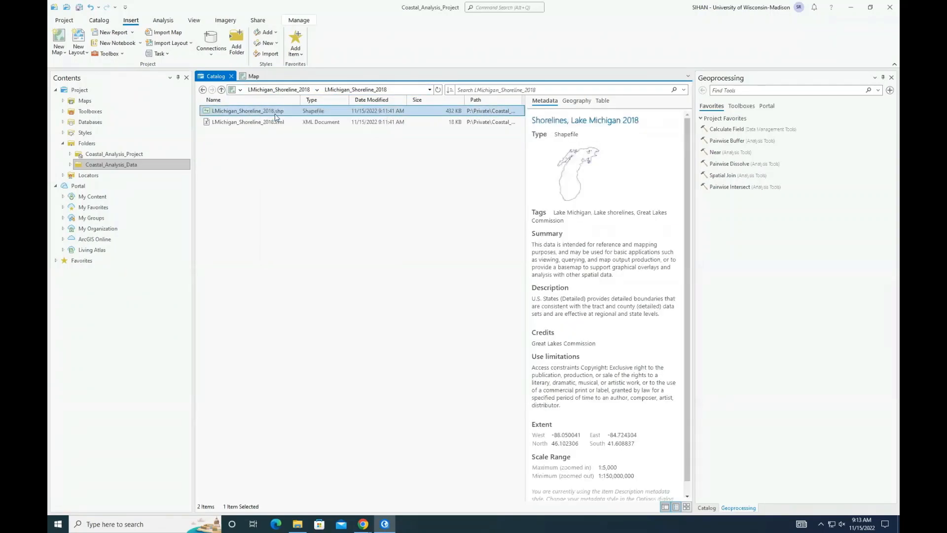
pyautogui.click(254, 77)
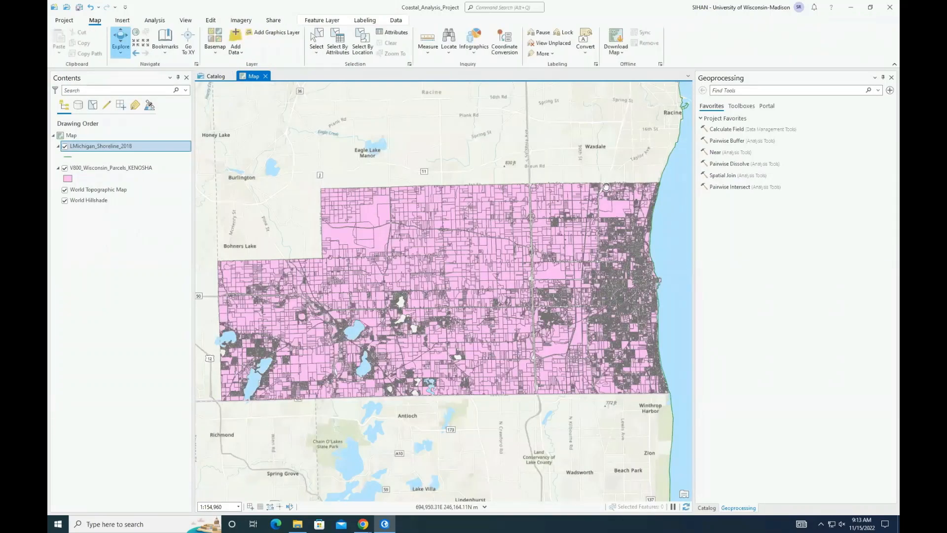
# - Open the Pairwise Buffer tool and set LMichigan_Shoreline_2018 as its input features
pyautogui.moveTo(606, 187); pyautogui.dragTo(433, 181)
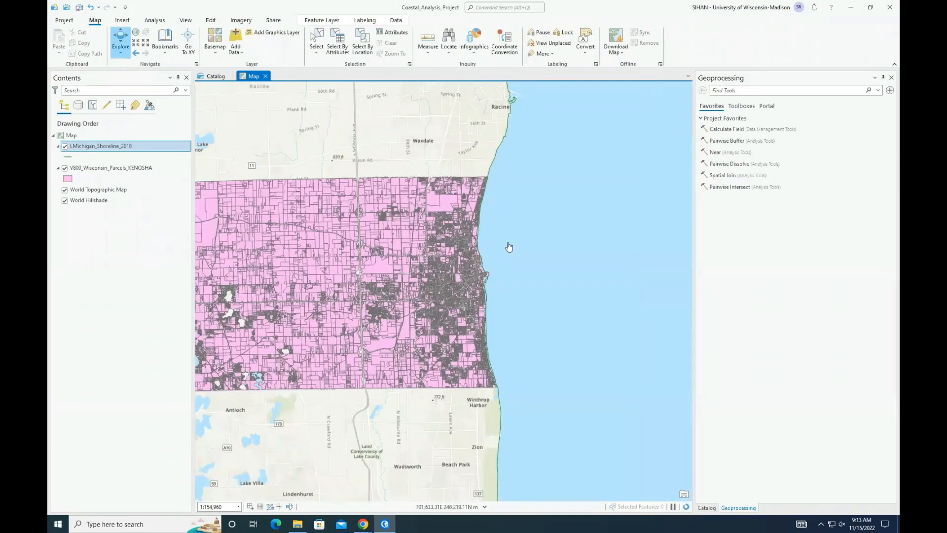
pyautogui.scroll(-3, 509, 247)
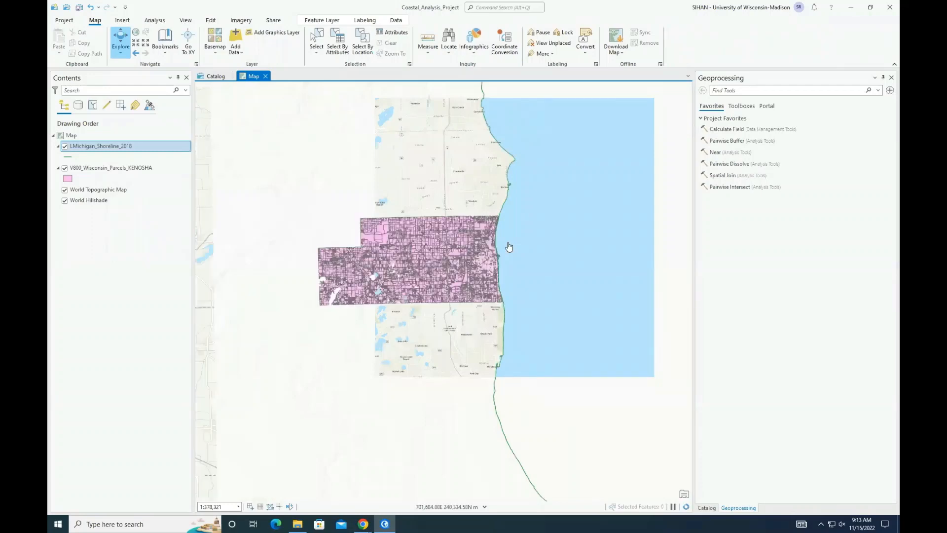
pyautogui.scroll(4, 509, 246)
pyautogui.click(147, 21)
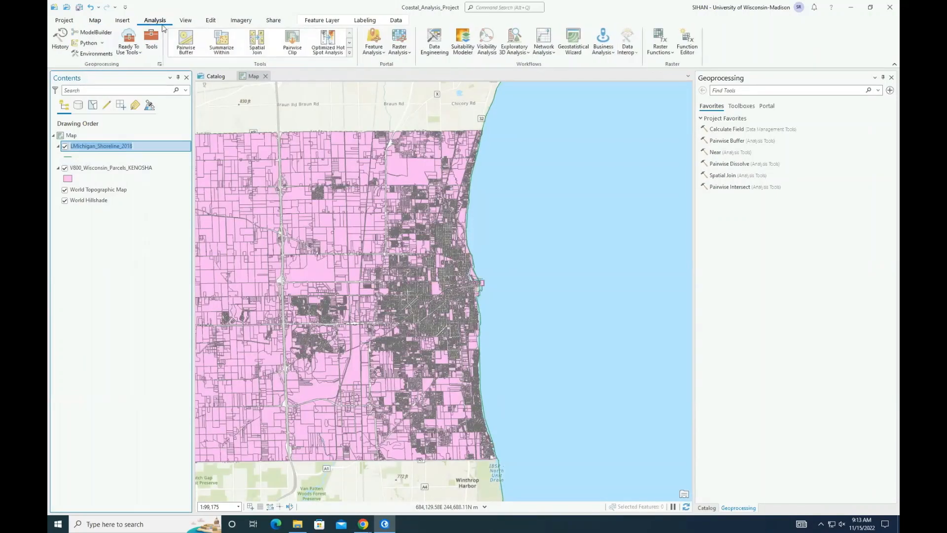
pyautogui.click(192, 42)
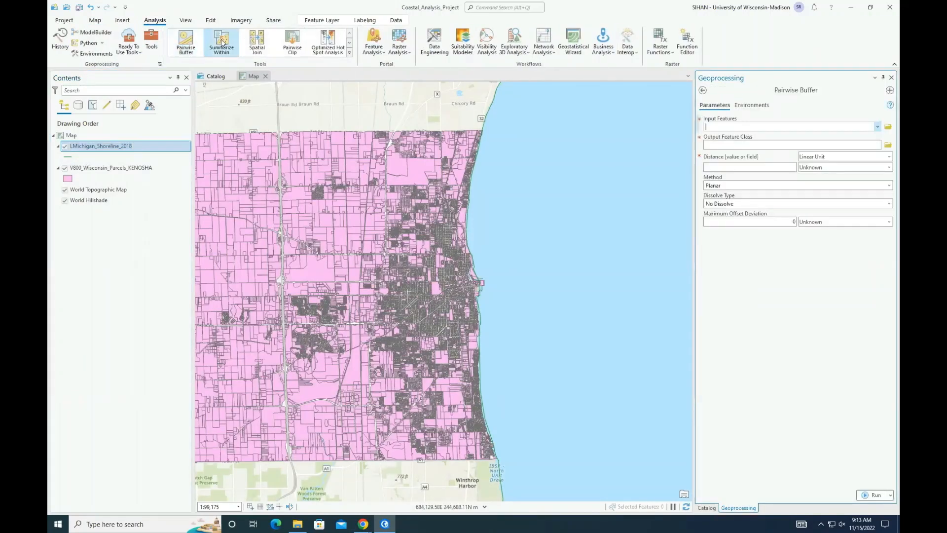
pyautogui.click(878, 128)
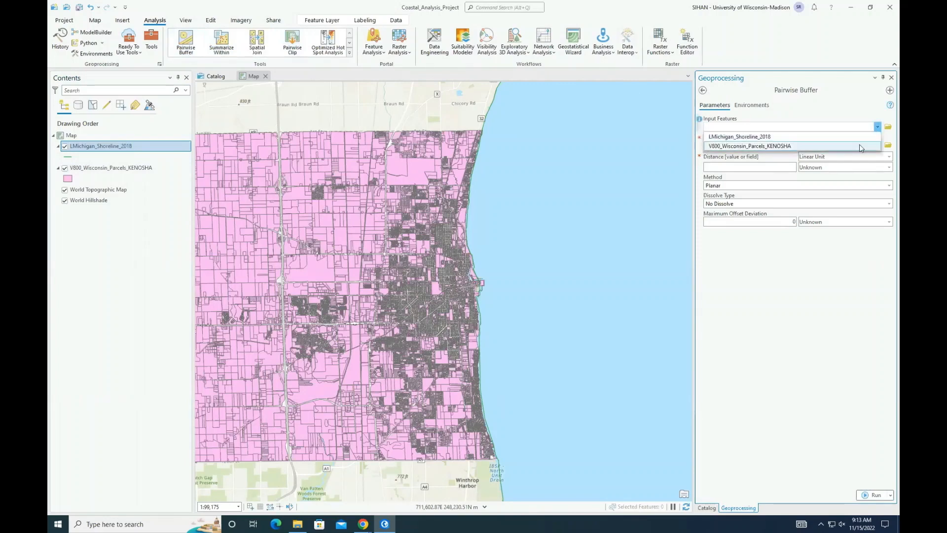
pyautogui.click(859, 136)
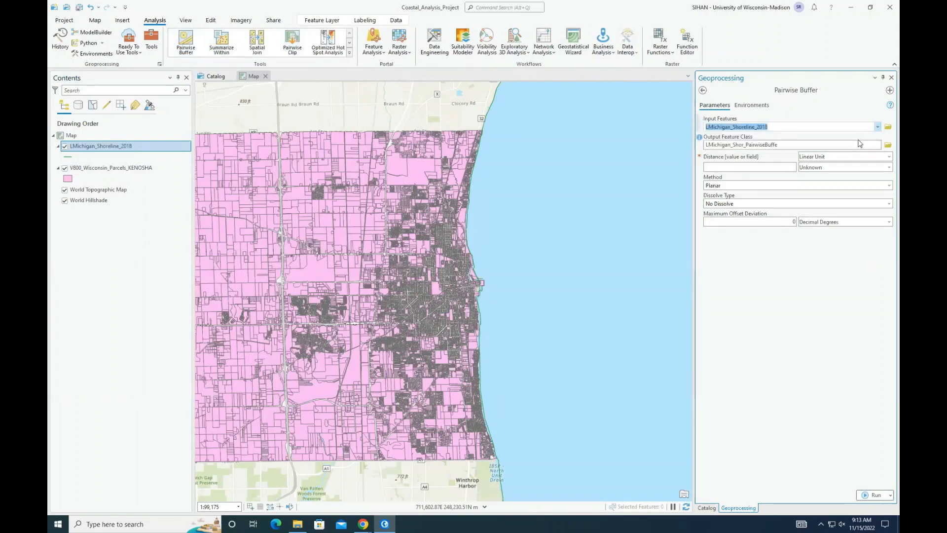
# - Name the buffer's output feature class LakeMichigan_75Ft_Buffer, keeping it in the Coastal_Analysis_Project geodatabase
pyautogui.click(855, 145)
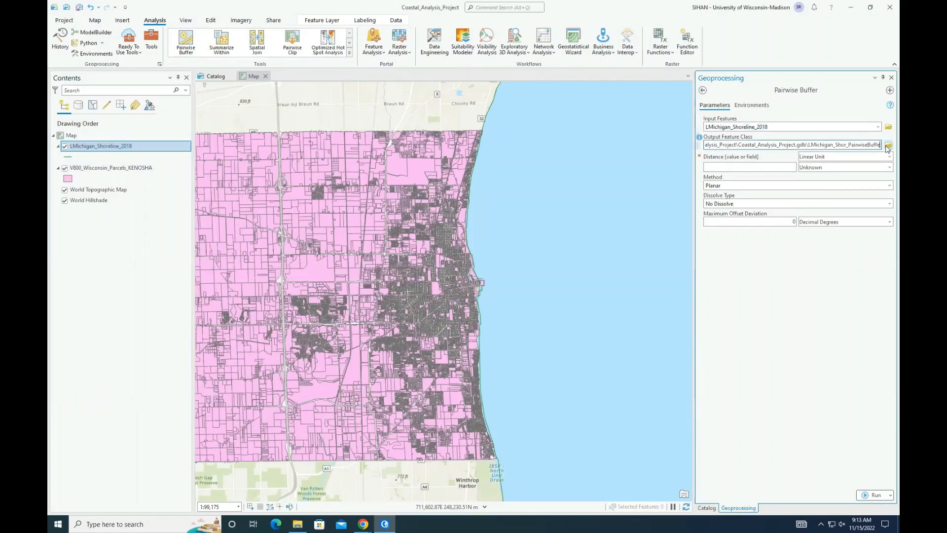
pyautogui.moveTo(880, 145); pyautogui.dragTo(825, 141)
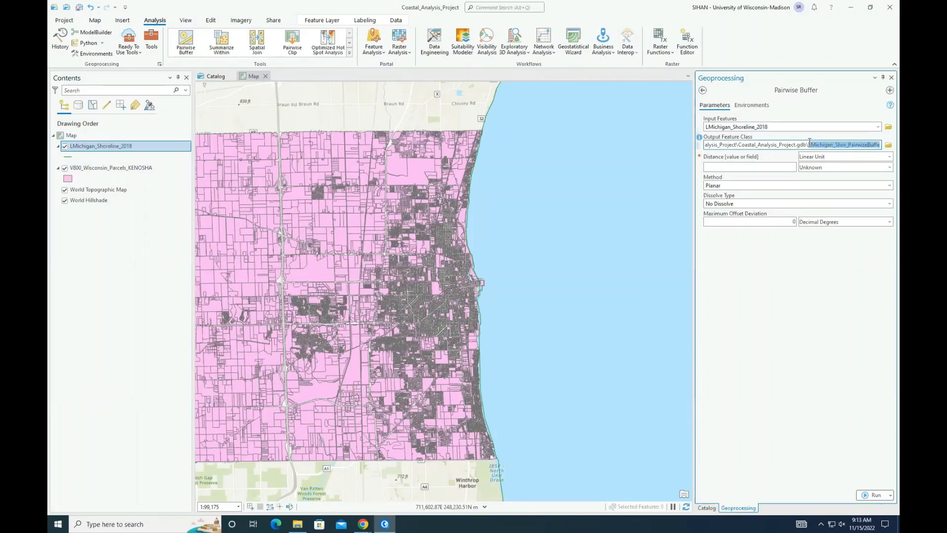
pyautogui.write('Lake')
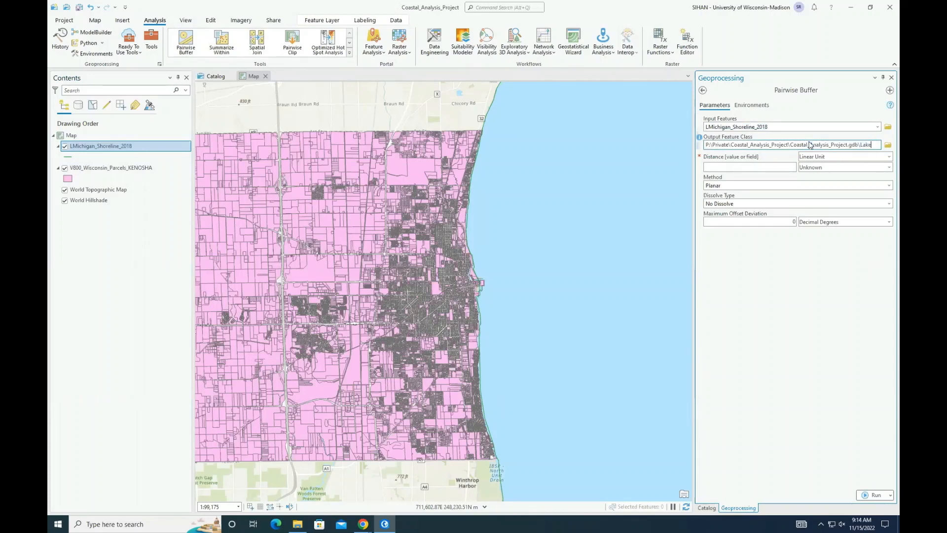
pyautogui.write('Michi')
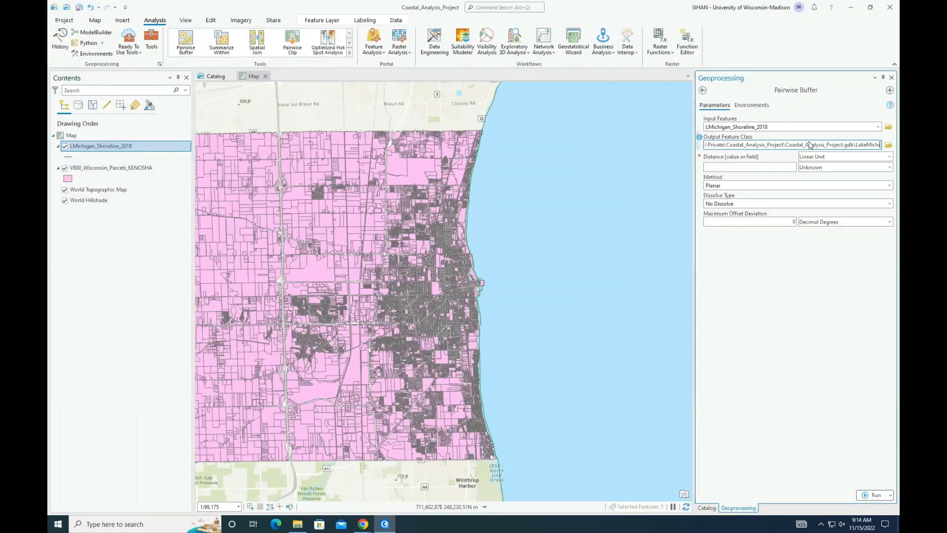
pyautogui.write('gan_75Ft')
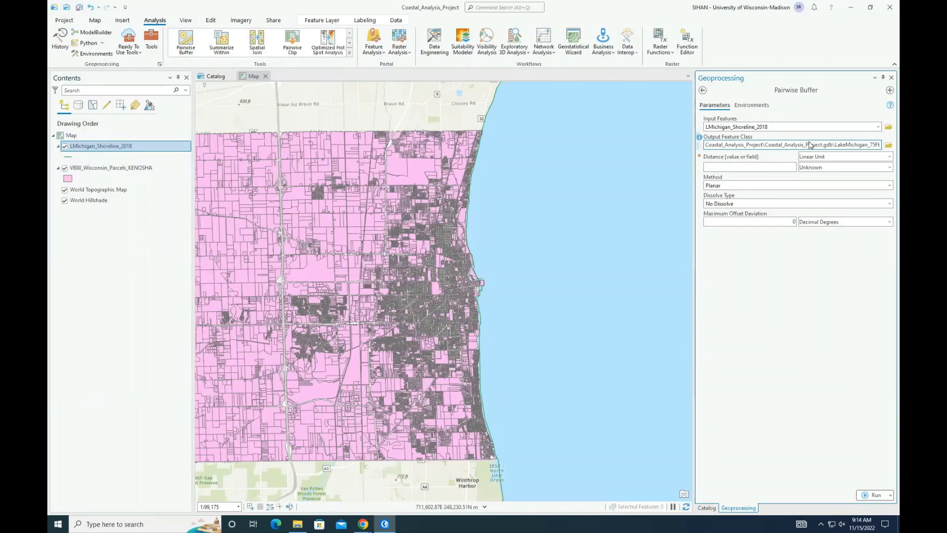
pyautogui.write('_Buffer')
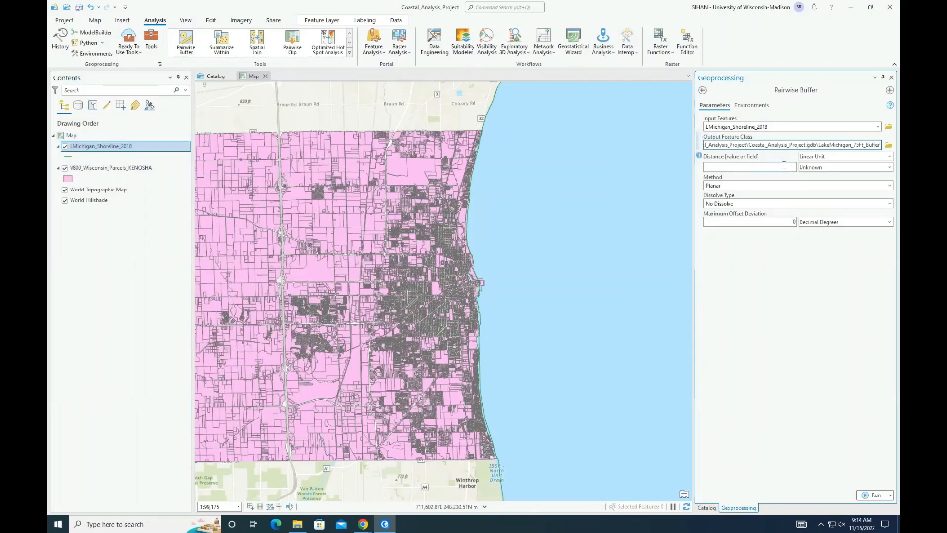
# - Set the buffer distance to 75 US Survey Feet and run the Pairwise Buffer tool
pyautogui.click(804, 168)
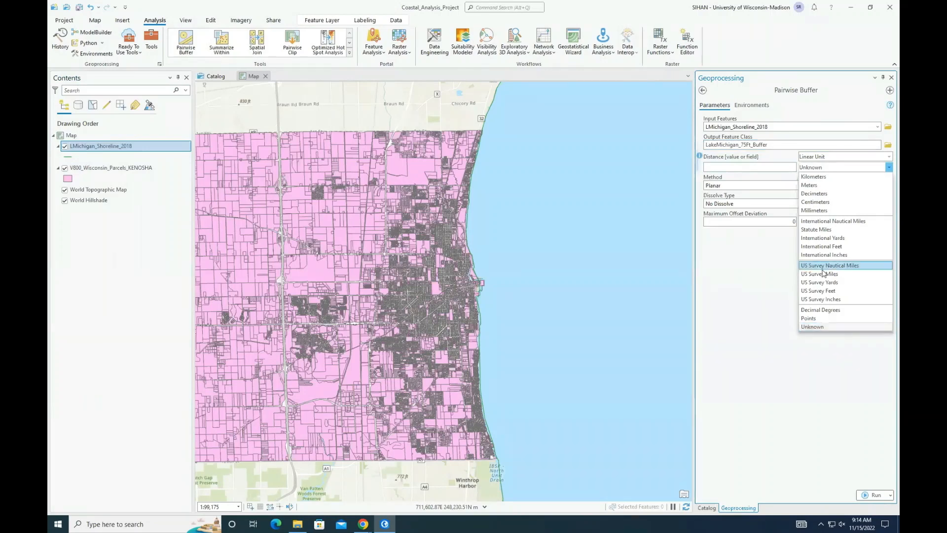
pyautogui.click(823, 292)
pyautogui.click(769, 171)
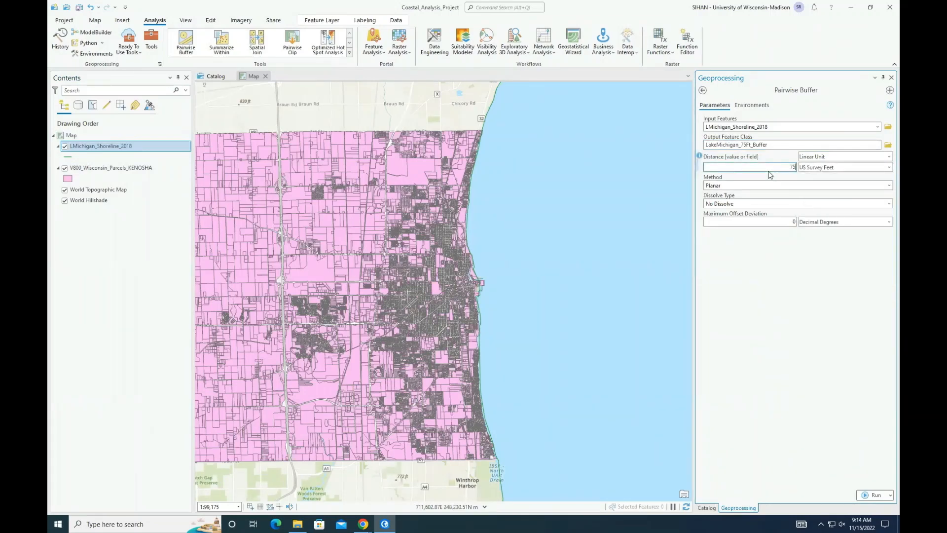
pyautogui.click(796, 286)
pyautogui.click(864, 496)
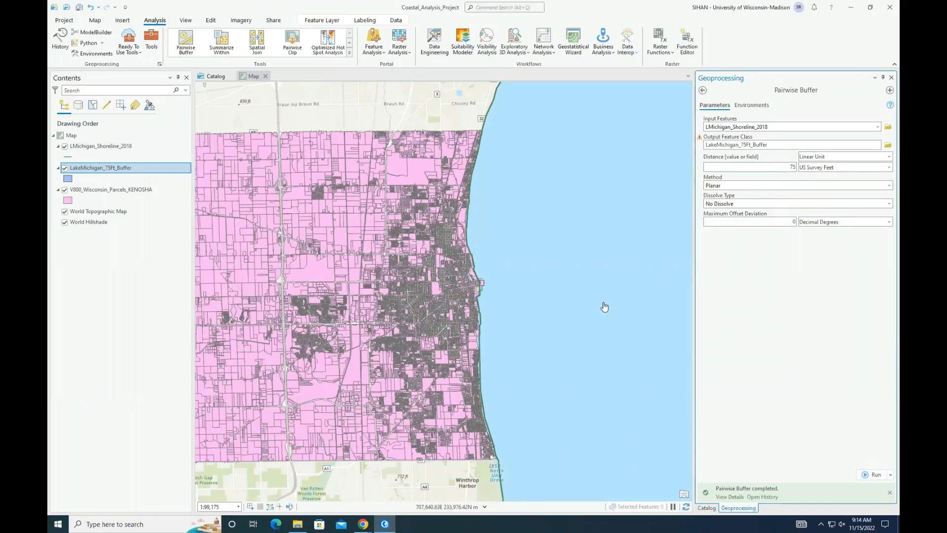
# - Select by location the Kenosha parcels that intersect LakeMichigan_75Ft_Buffer, as a new selection
pyautogui.scroll(2, 481, 299)
pyautogui.scroll(2, 480, 298)
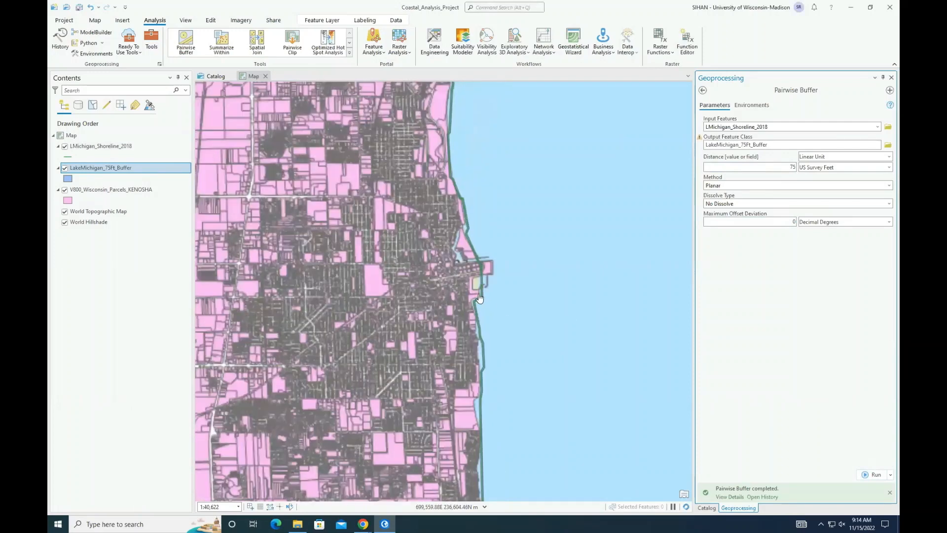
pyautogui.scroll(2, 479, 298)
pyautogui.scroll(3, 479, 298)
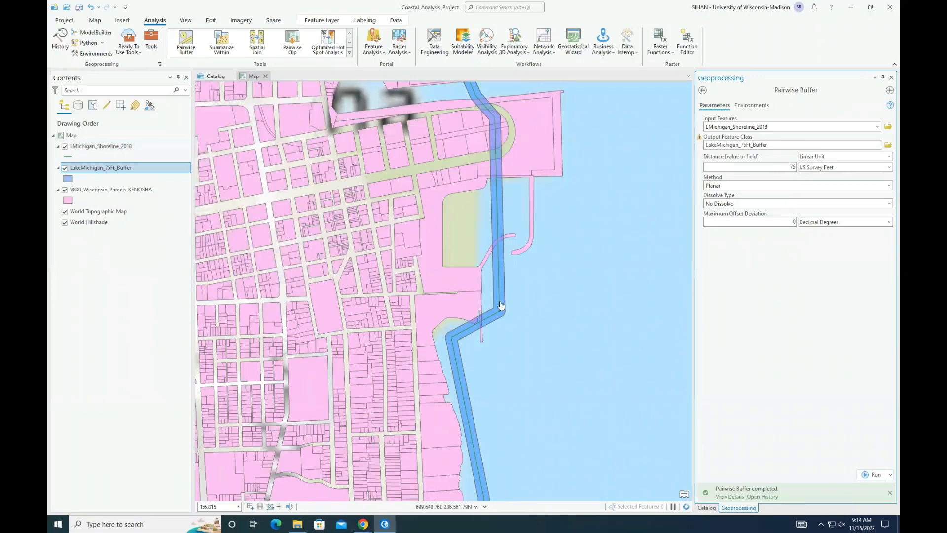
pyautogui.scroll(3, 500, 305)
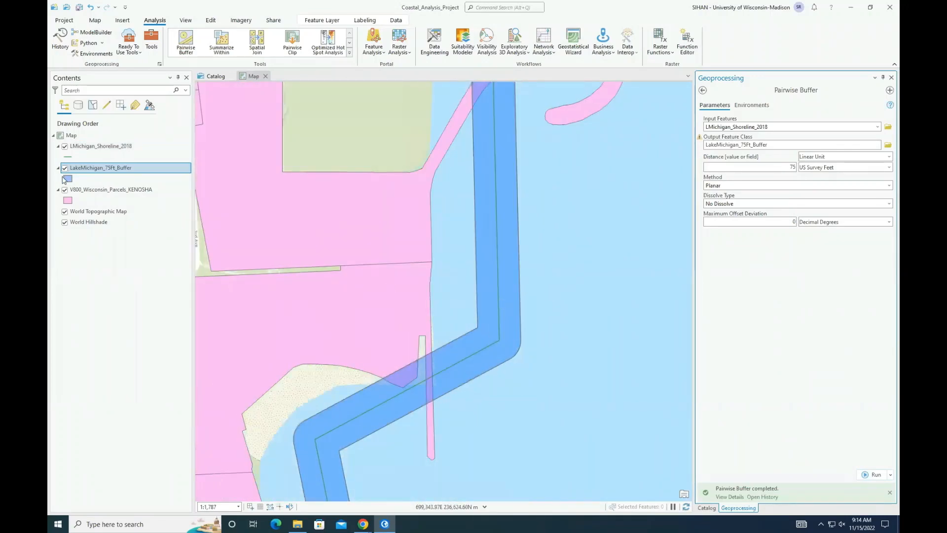
pyautogui.click(100, 191)
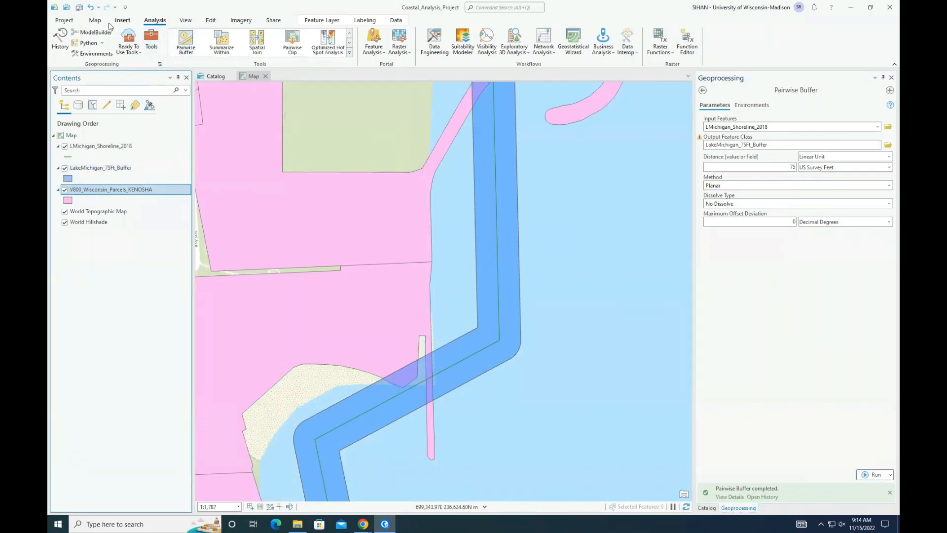
pyautogui.click(95, 20)
pyautogui.click(365, 47)
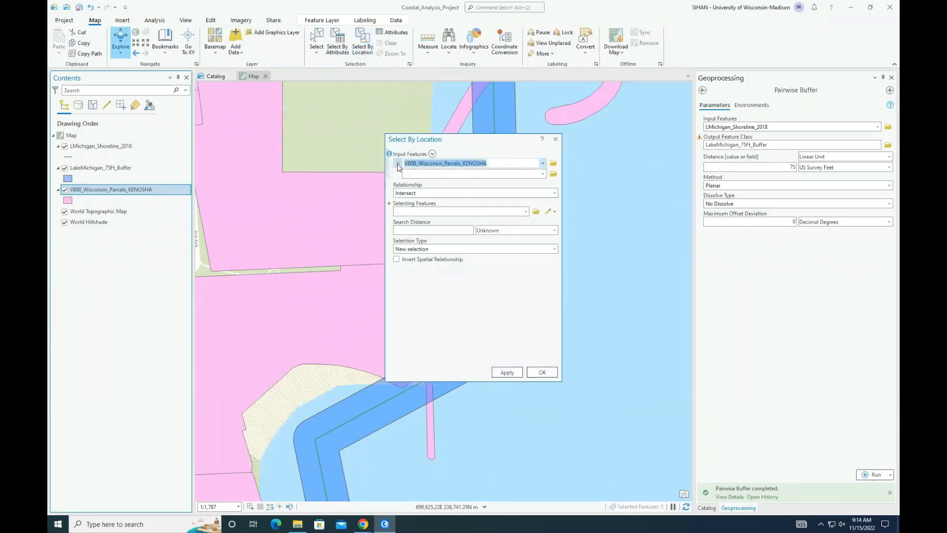
pyautogui.click(526, 211)
pyautogui.click(520, 232)
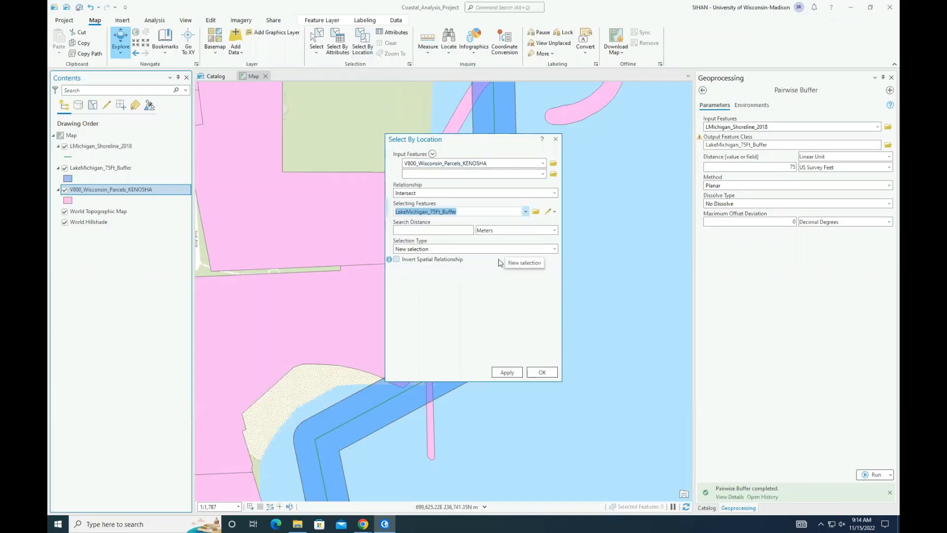
pyautogui.click(508, 372)
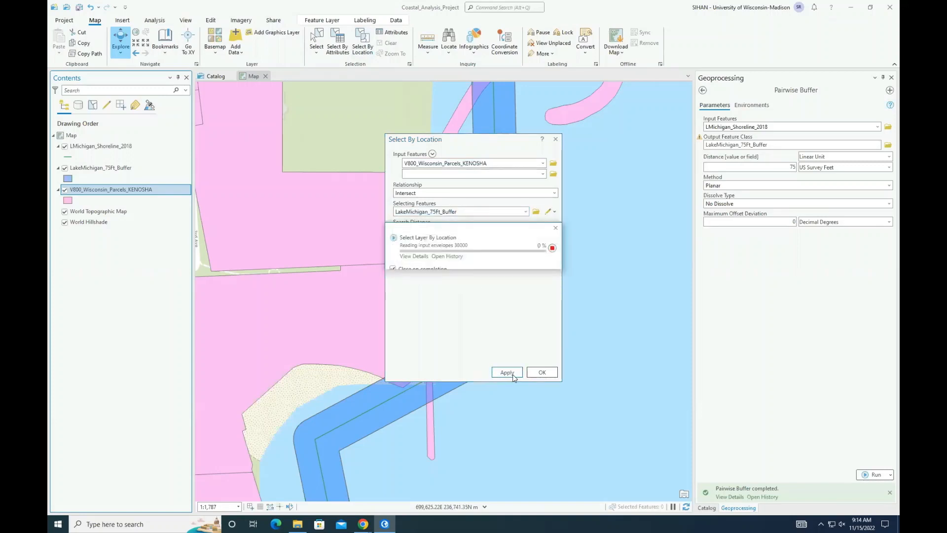
pyautogui.click(540, 373)
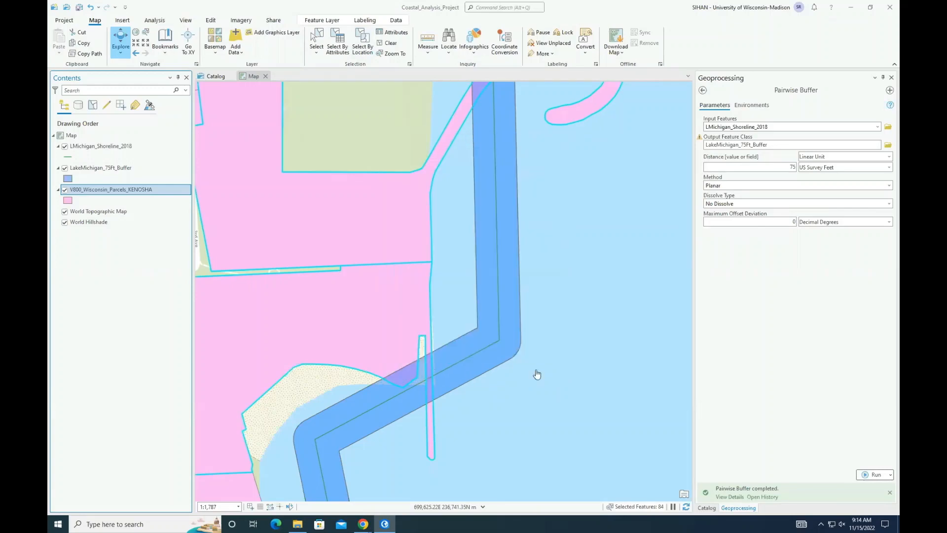
# - Look over the selected coastal parcels and search the geoprocessing tools for "summarize attributes"
pyautogui.scroll(-4, 533, 342)
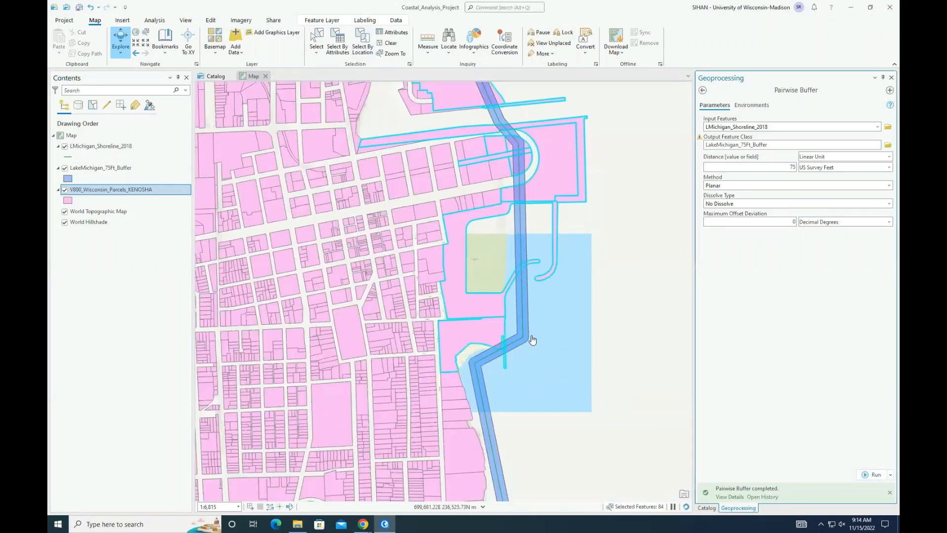
pyautogui.scroll(-3, 533, 340)
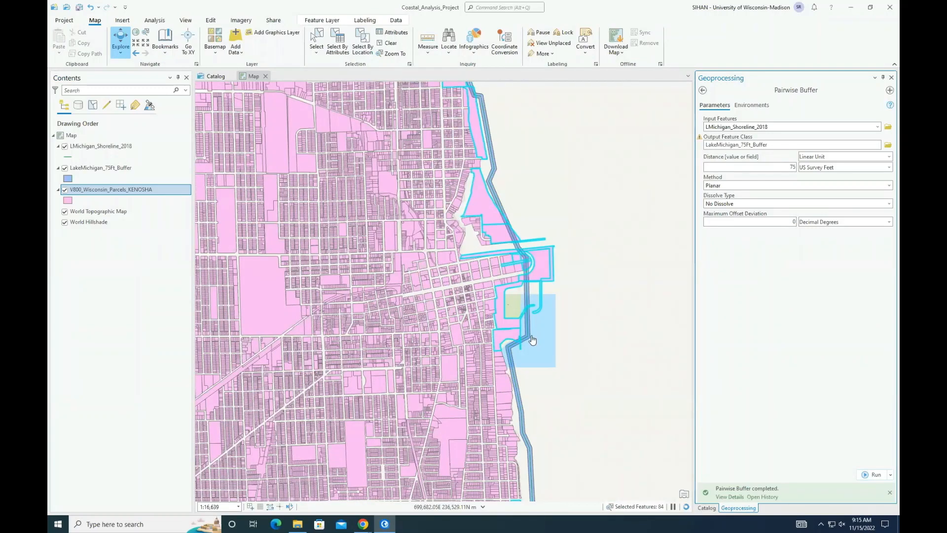
pyautogui.scroll(-3, 533, 341)
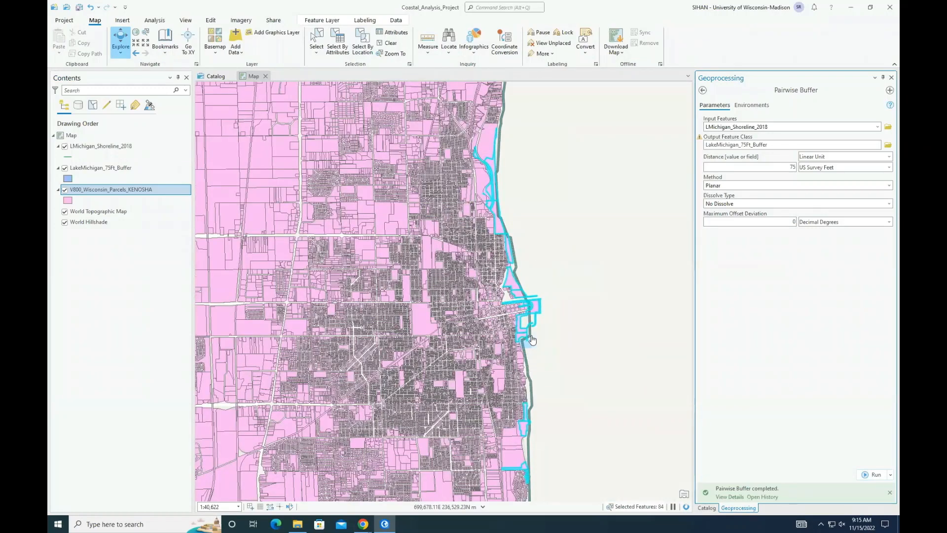
pyautogui.click(892, 78)
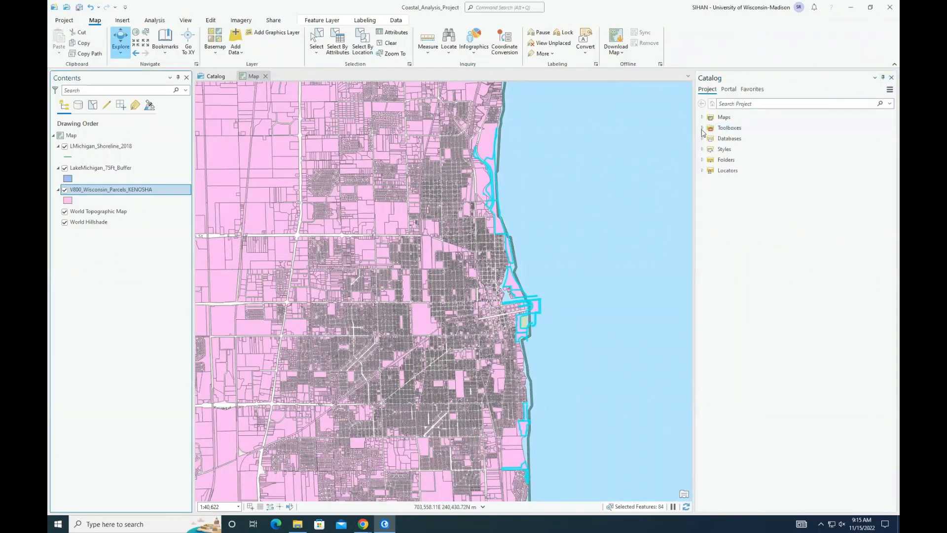
pyautogui.click(154, 21)
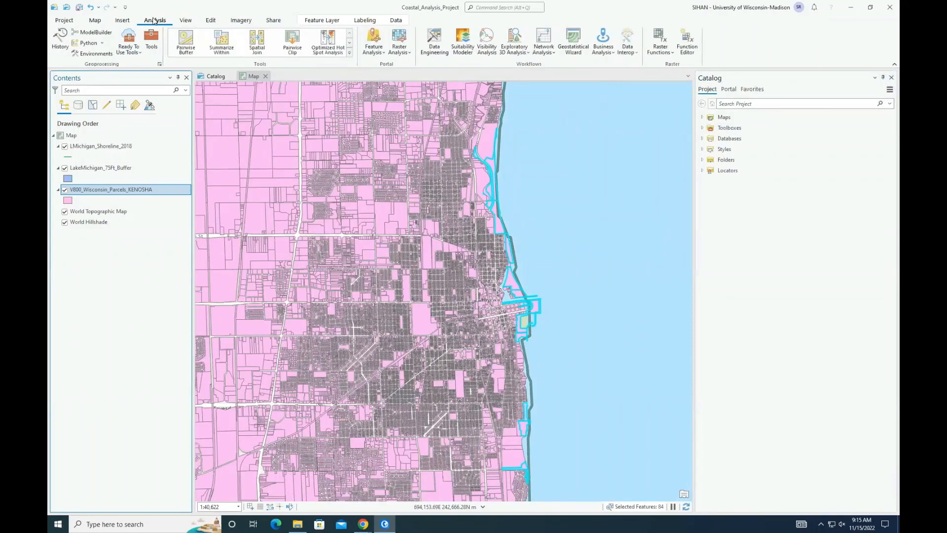
pyautogui.click(154, 40)
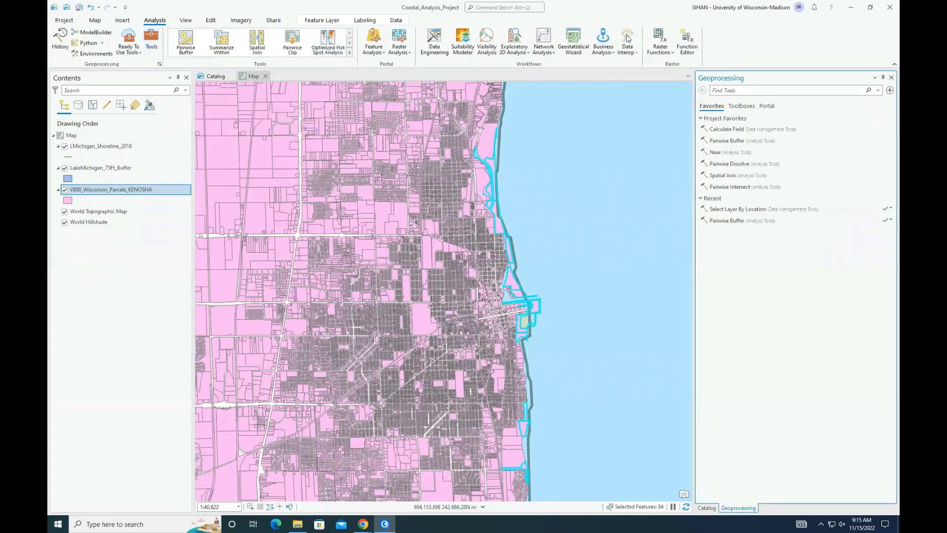
pyautogui.click(772, 89)
pyautogui.write('summarize at')
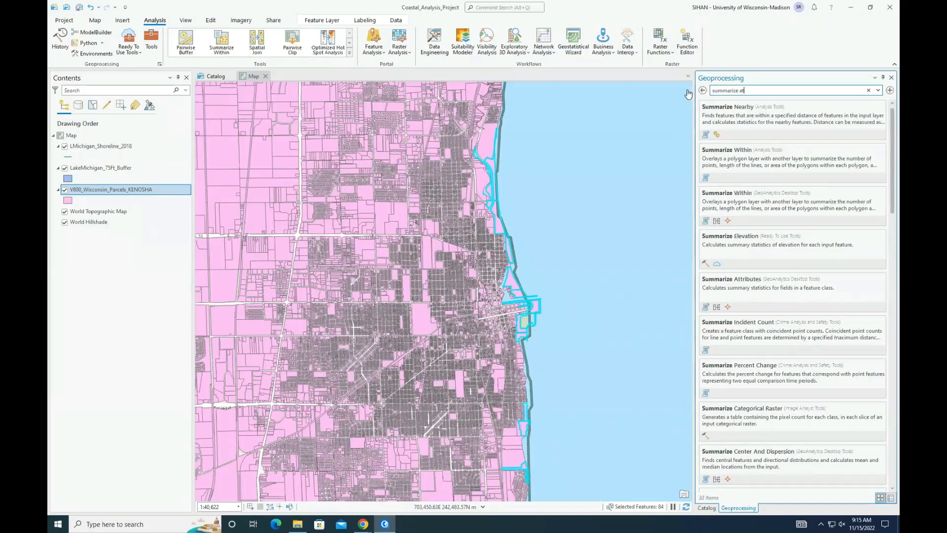
pyautogui.write('tributes')
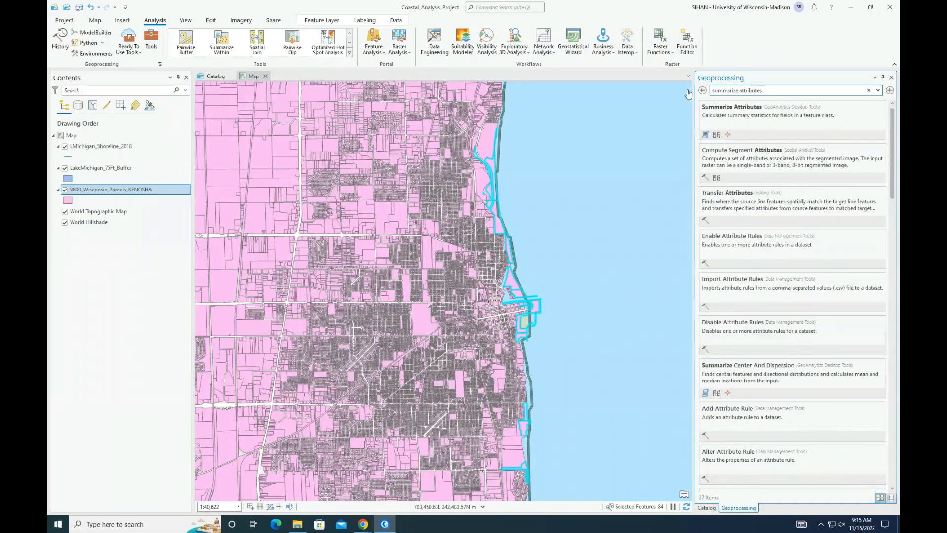
# - Open the Summarize Attributes tool and set its input layer to V800_Wisconsin_Parcels_KENOSHA
pyautogui.click(747, 113)
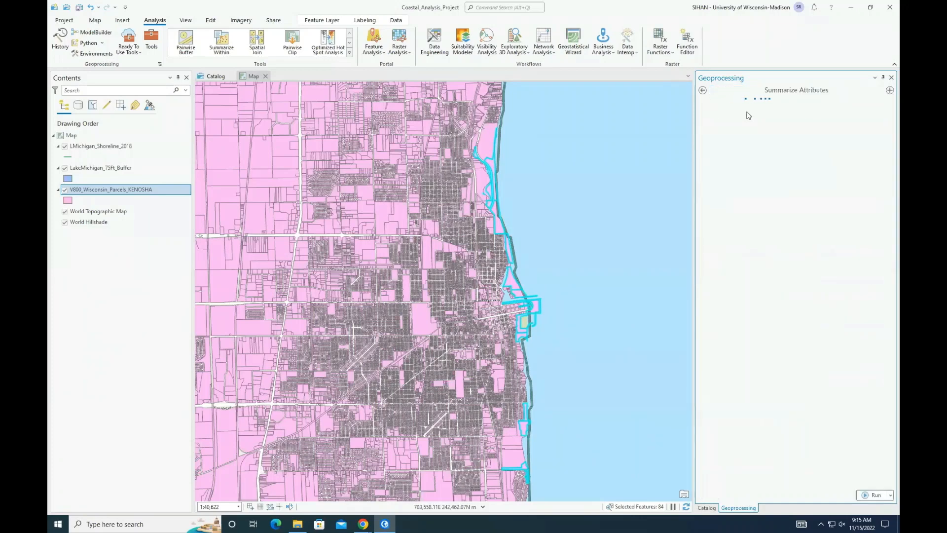
pyautogui.click(877, 127)
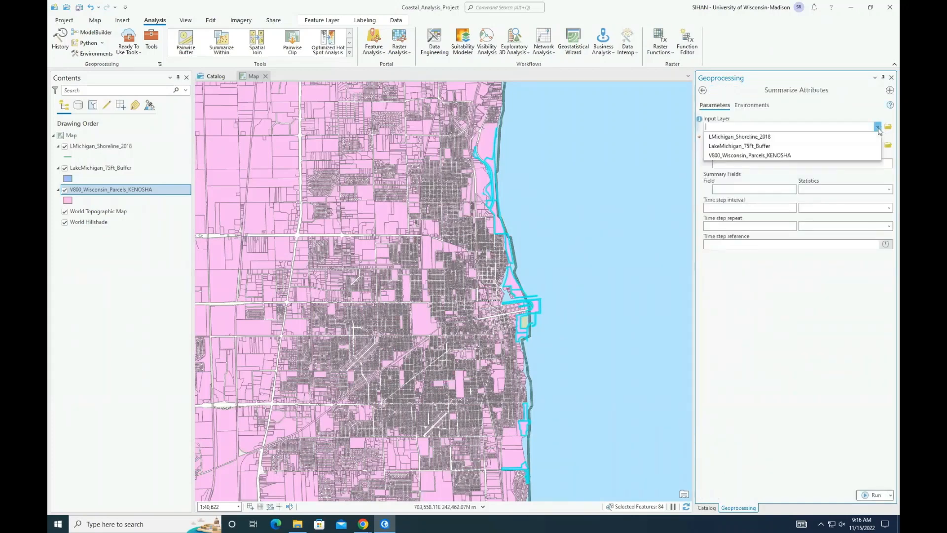
pyautogui.click(869, 156)
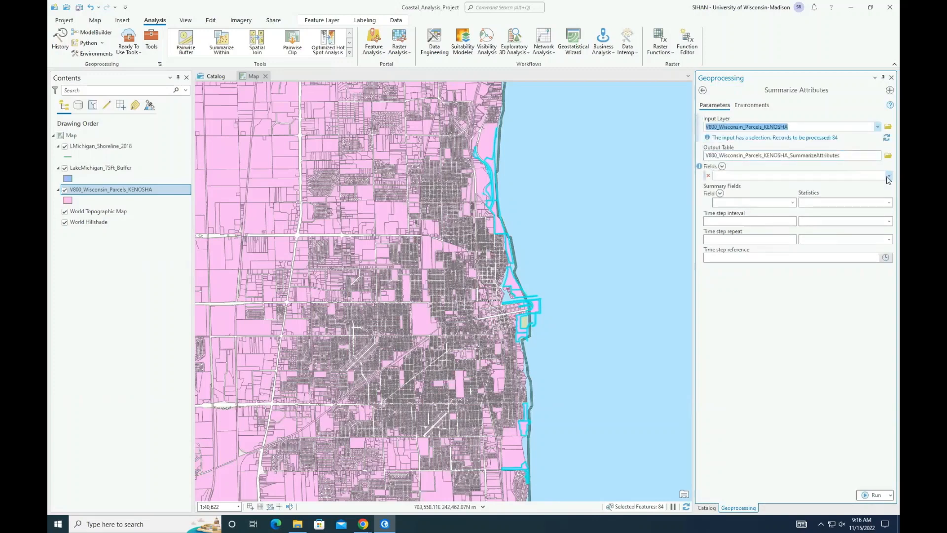
# - Add LNDVALUE as a summary field with the Sum statistic
pyautogui.click(793, 203)
pyautogui.scroll(-3, 754, 302)
pyautogui.scroll(-1, 754, 303)
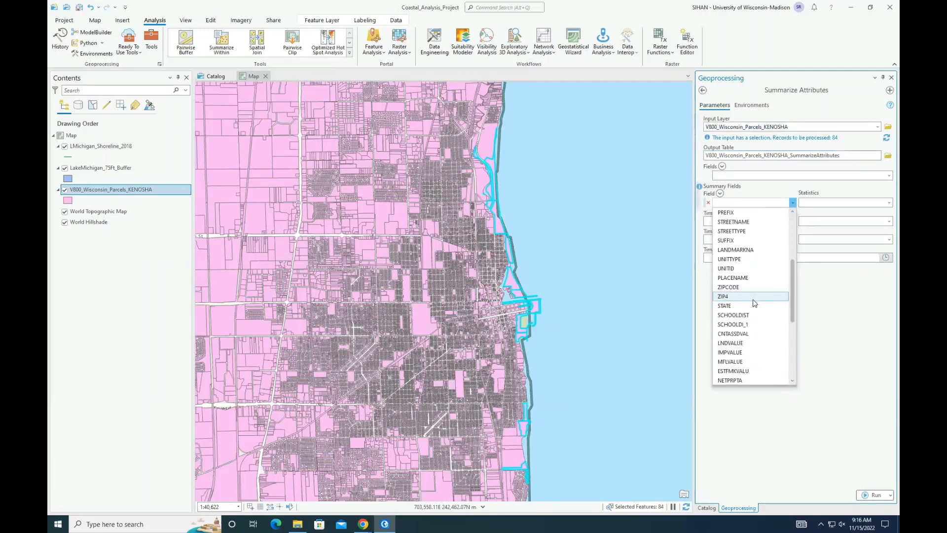
pyautogui.click(748, 345)
pyautogui.click(888, 203)
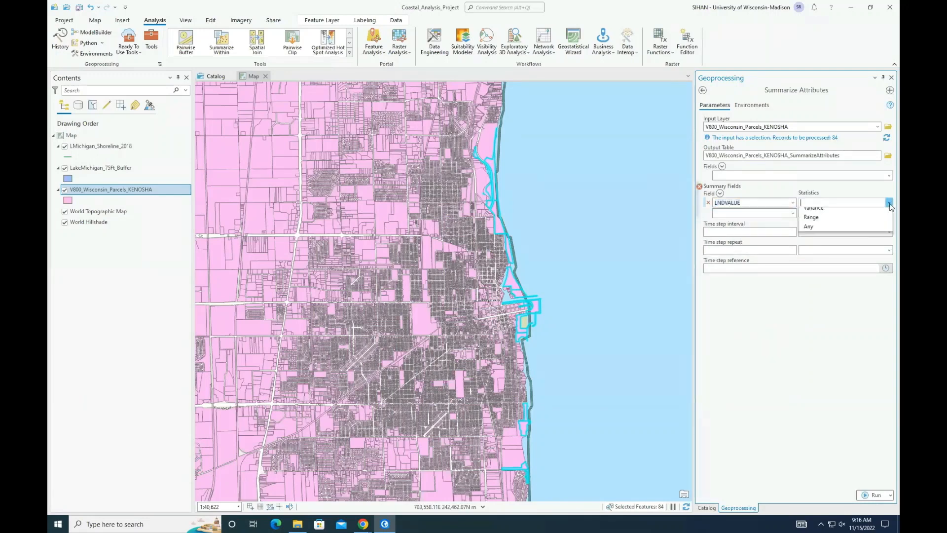
pyautogui.click(858, 221)
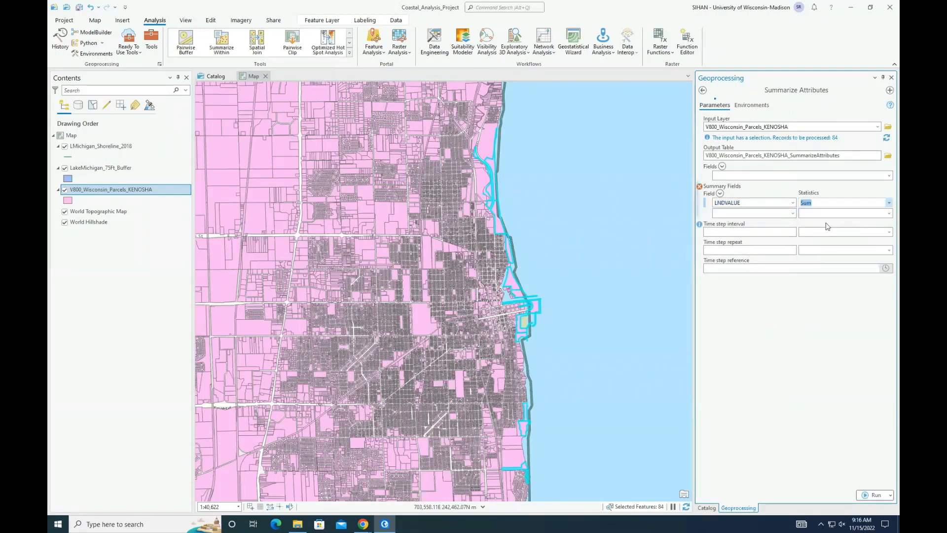
# - Add IMPVALUE as a second summary field with the Sum statistic and run the Summarize Attributes tool
pyautogui.click(793, 213)
pyautogui.scroll(-3, 760, 310)
pyautogui.scroll(-2, 773, 310)
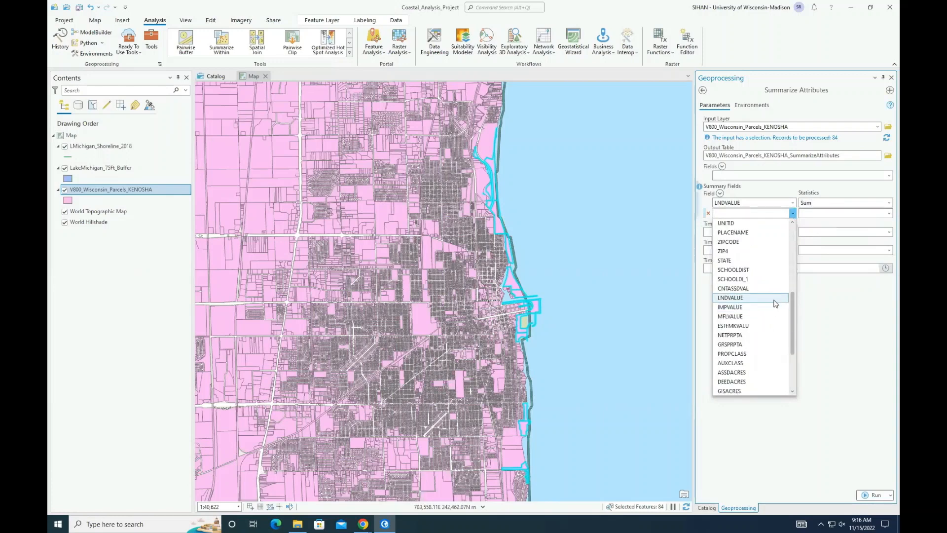
pyautogui.scroll(-2, 775, 304)
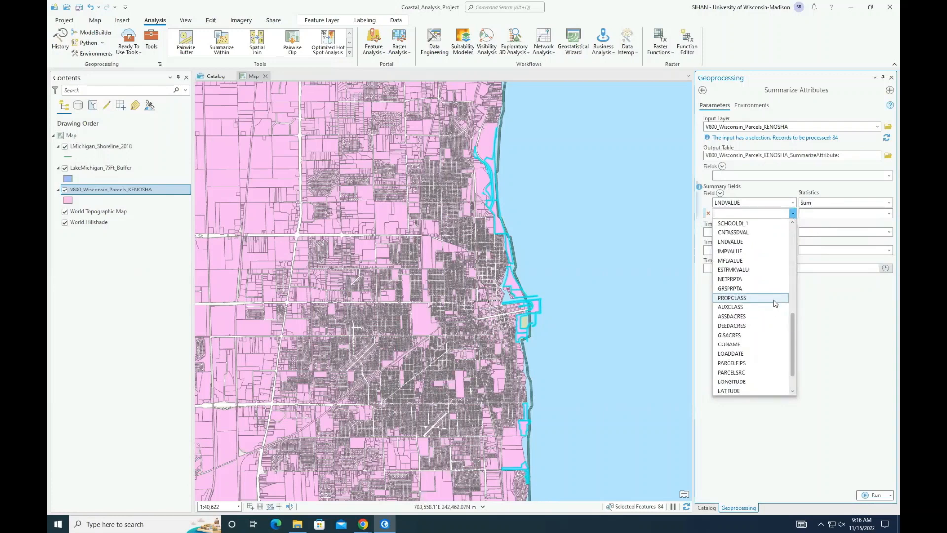
pyautogui.click(775, 251)
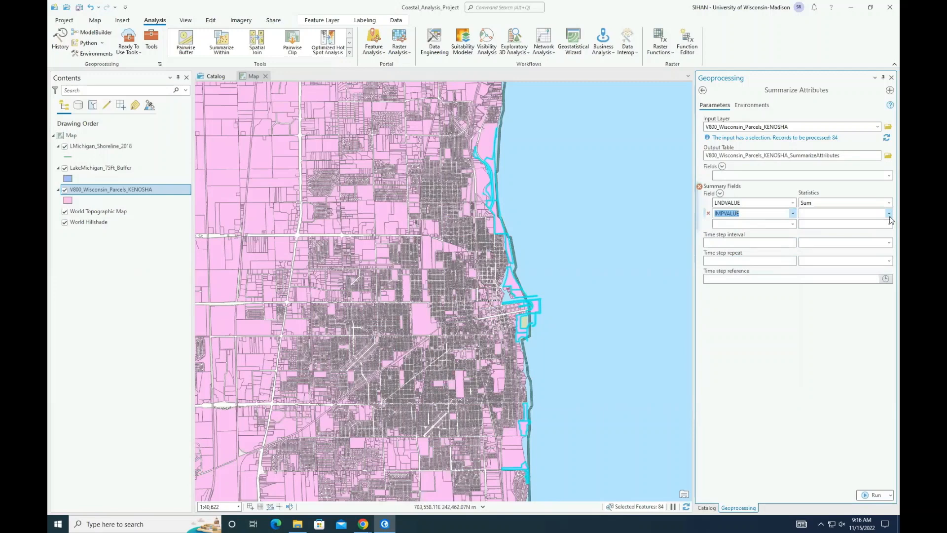
pyautogui.click(889, 216)
pyautogui.click(878, 236)
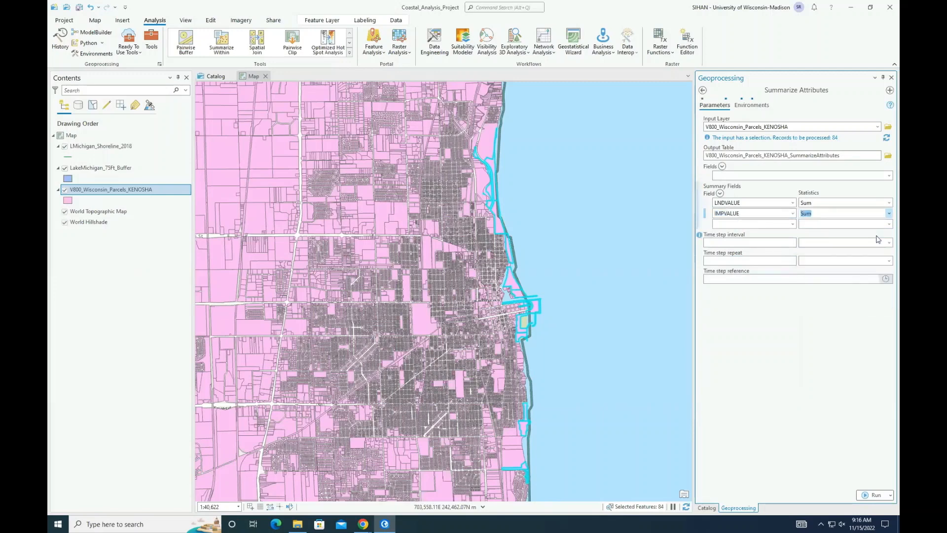
pyautogui.click(868, 494)
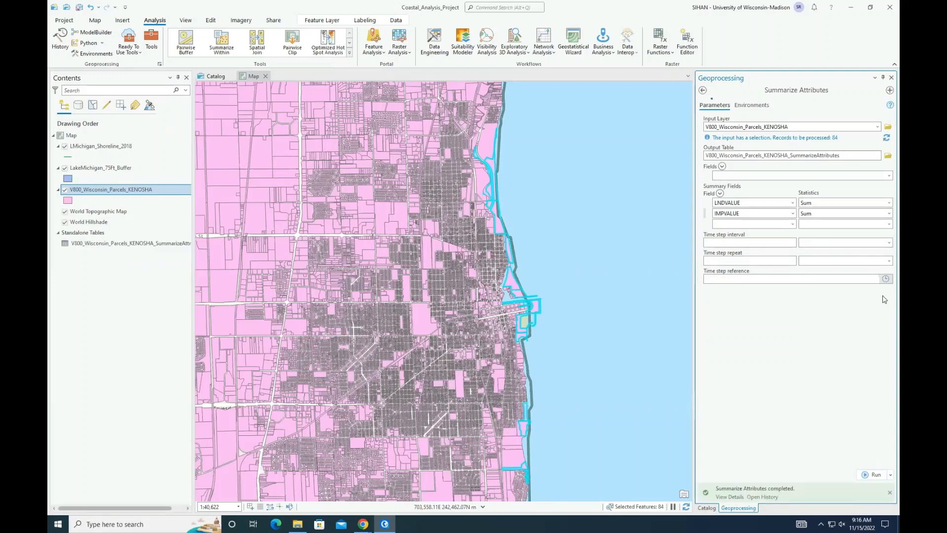
# - Open the standalone table V800_Wisconsin_Parcels_KENOSHA_SummarizeAttributes to view the summarized land and improvement values
pyautogui.click(137, 248)
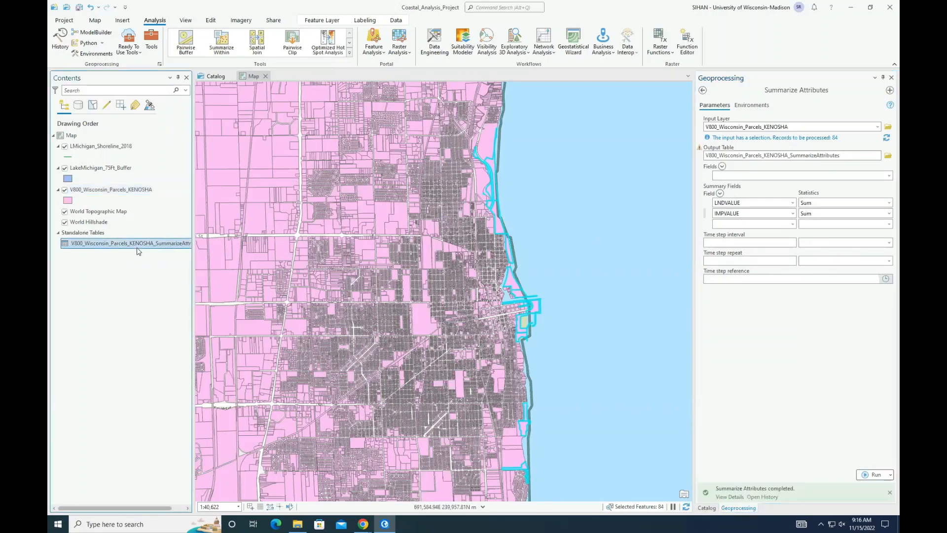
pyautogui.rightClick(138, 251)
pyautogui.click(155, 279)
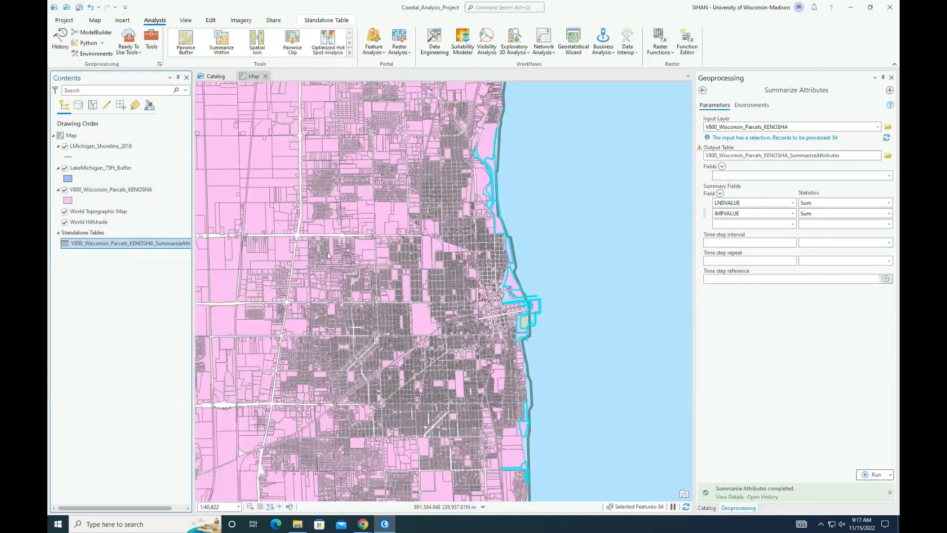